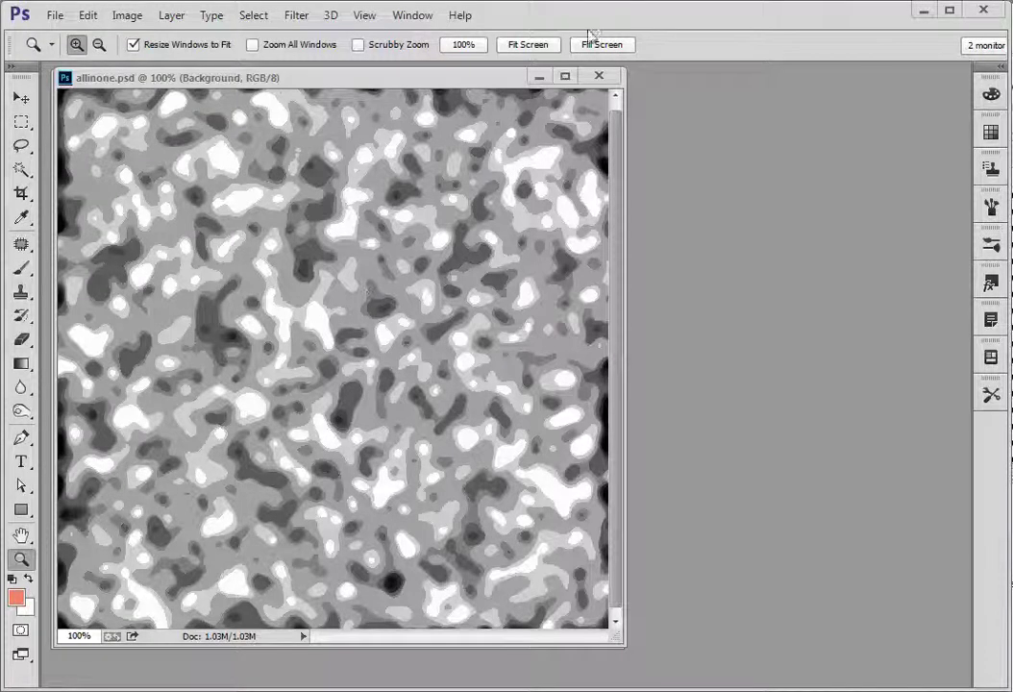
# Step: Close the allinone.psd example texture so the blank Untitled-1 canvas is showing
pyautogui.click(597, 79)
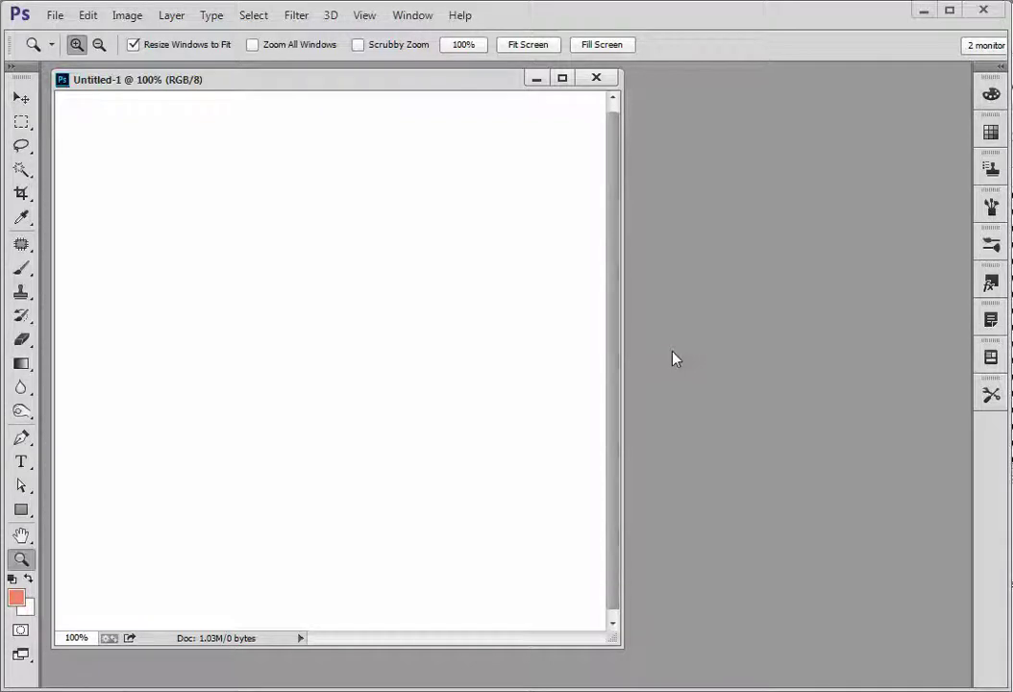
# Step: Add monochromatic Gaussian noise at about 198% amount to the blank canvas
pyautogui.click(295, 18)
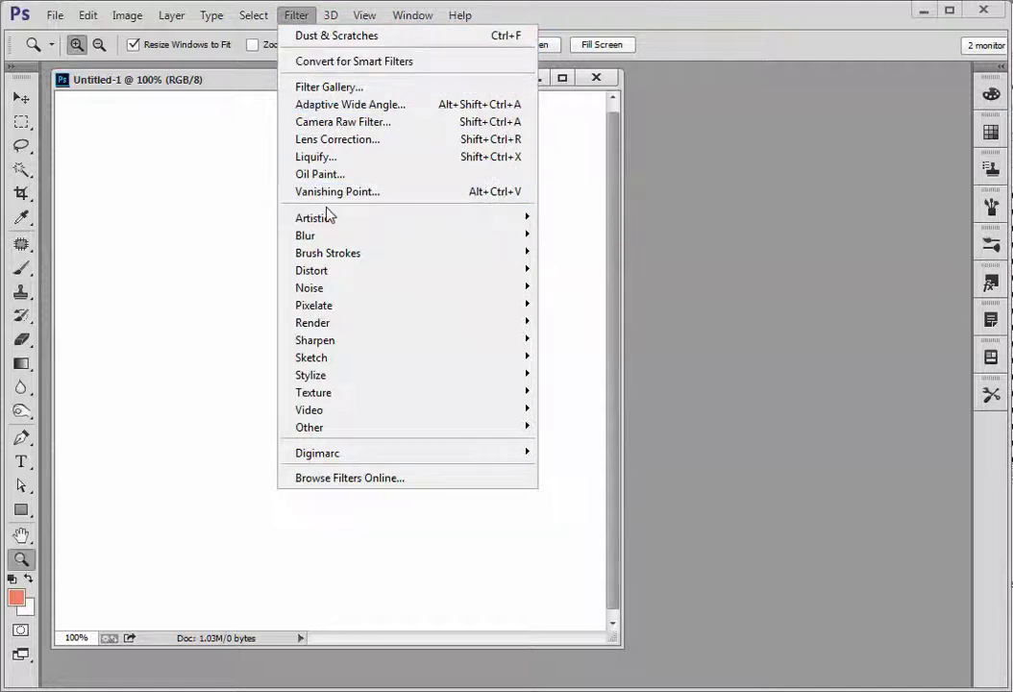
pyautogui.moveTo(330, 288)
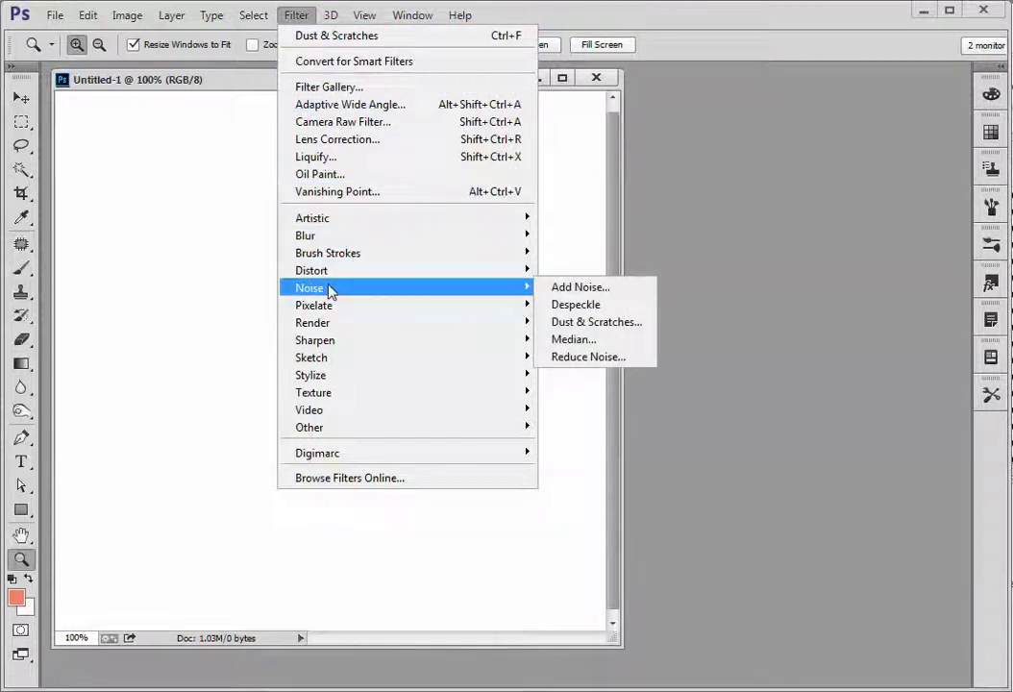
pyautogui.click(581, 286)
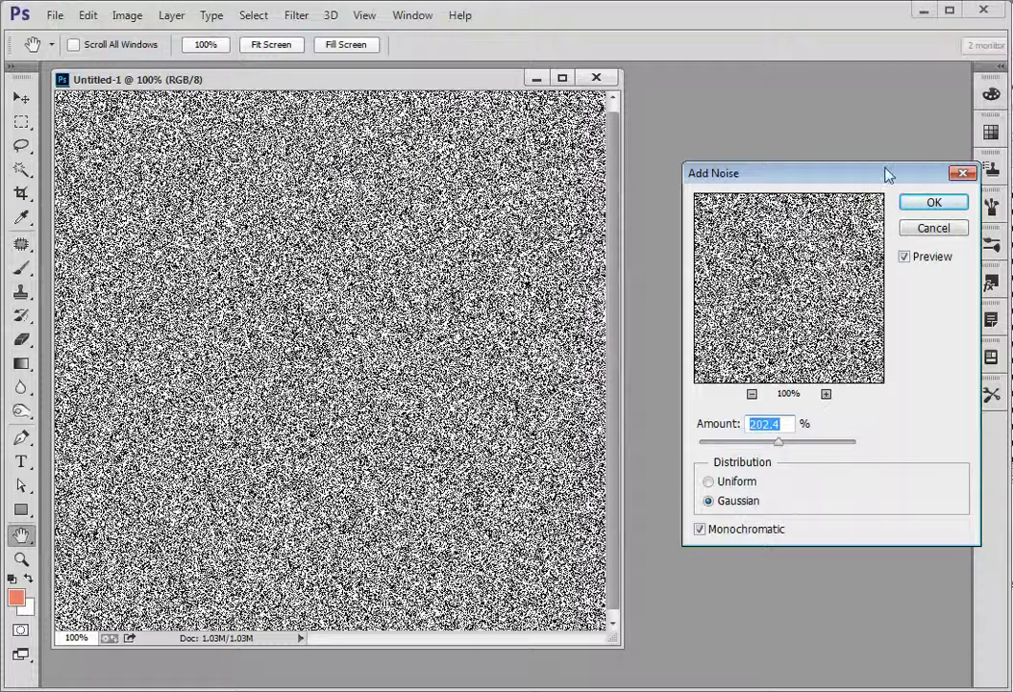
pyautogui.moveTo(886, 172); pyautogui.dragTo(801, 155)
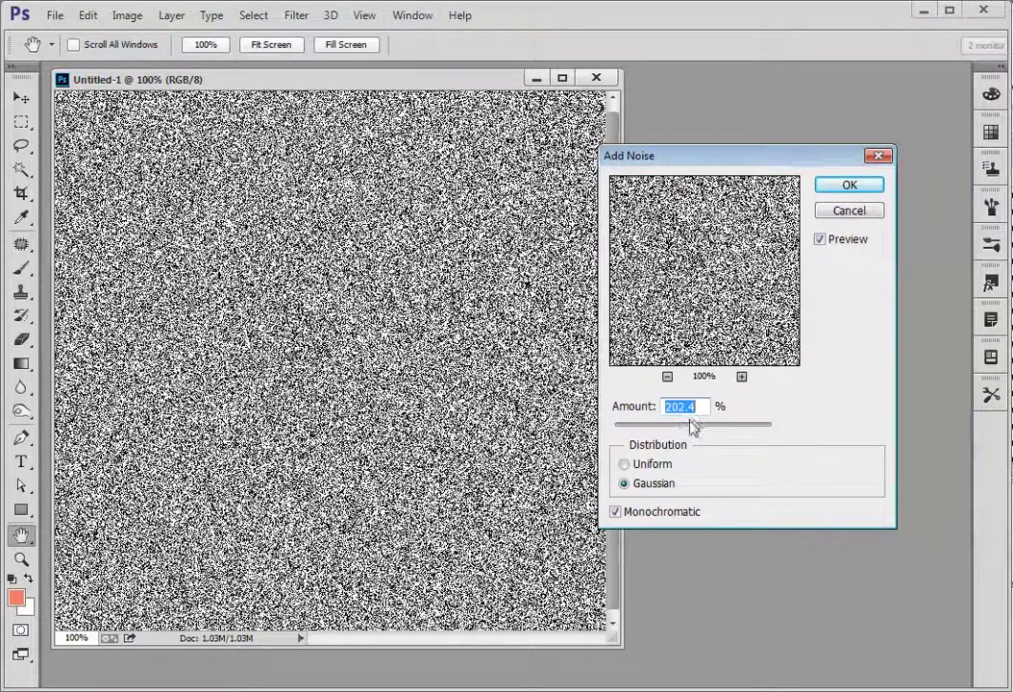
pyautogui.moveTo(693, 423); pyautogui.dragTo(781, 430)
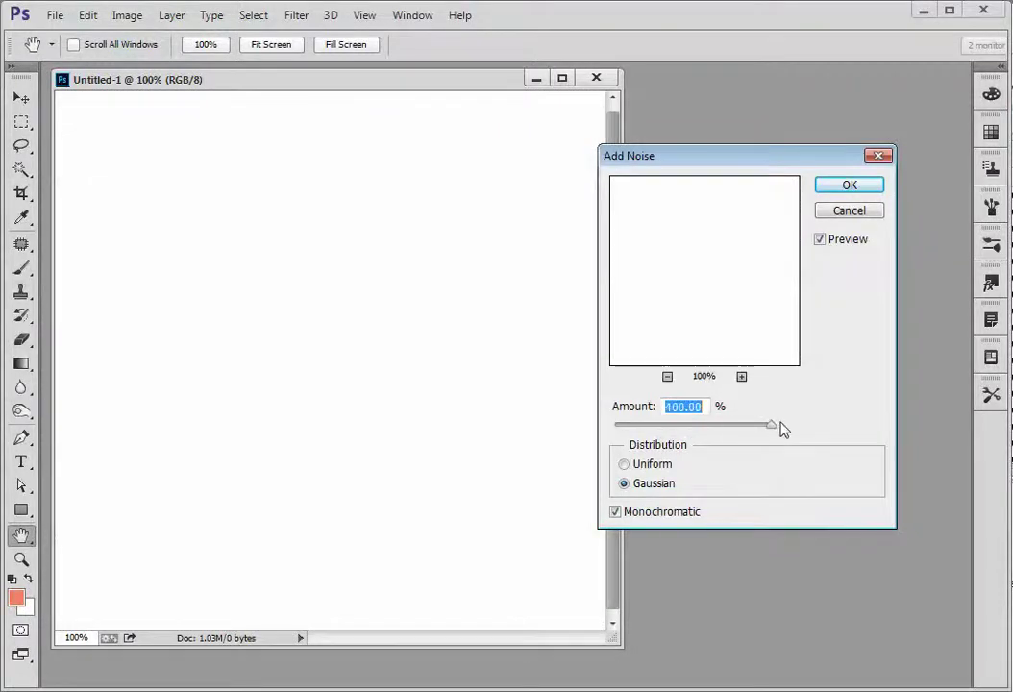
pyautogui.click(624, 464)
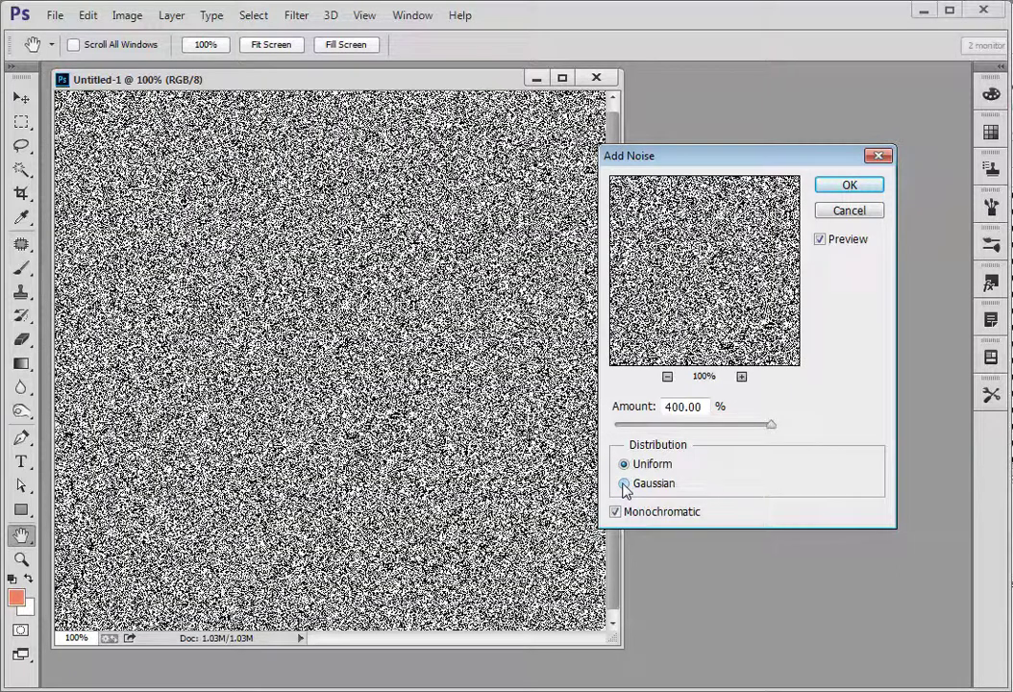
pyautogui.click(623, 484)
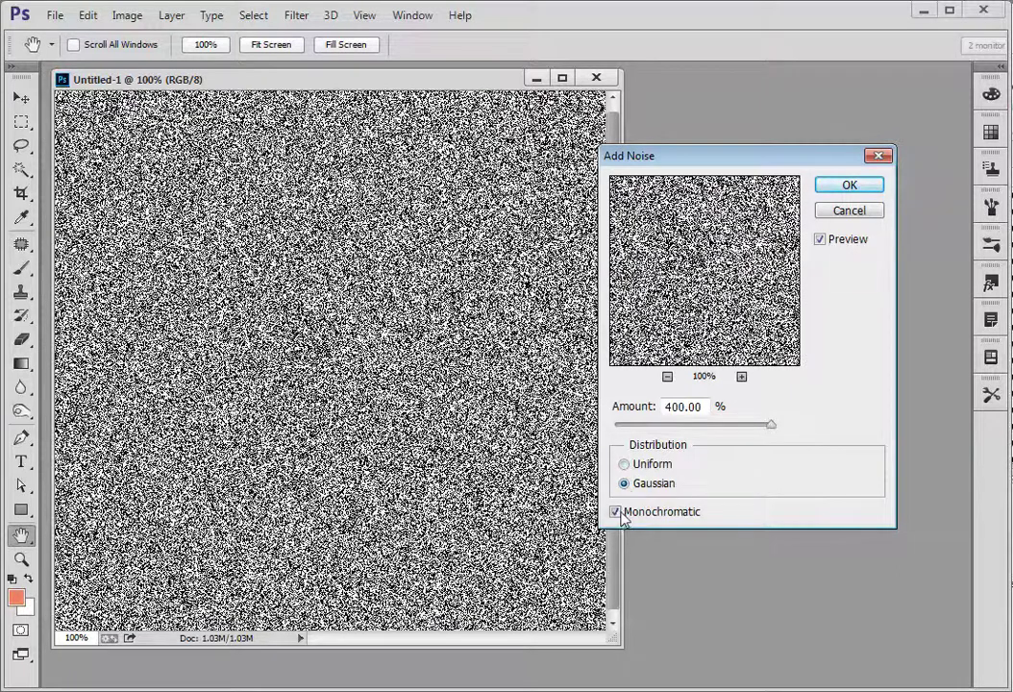
pyautogui.click(615, 512)
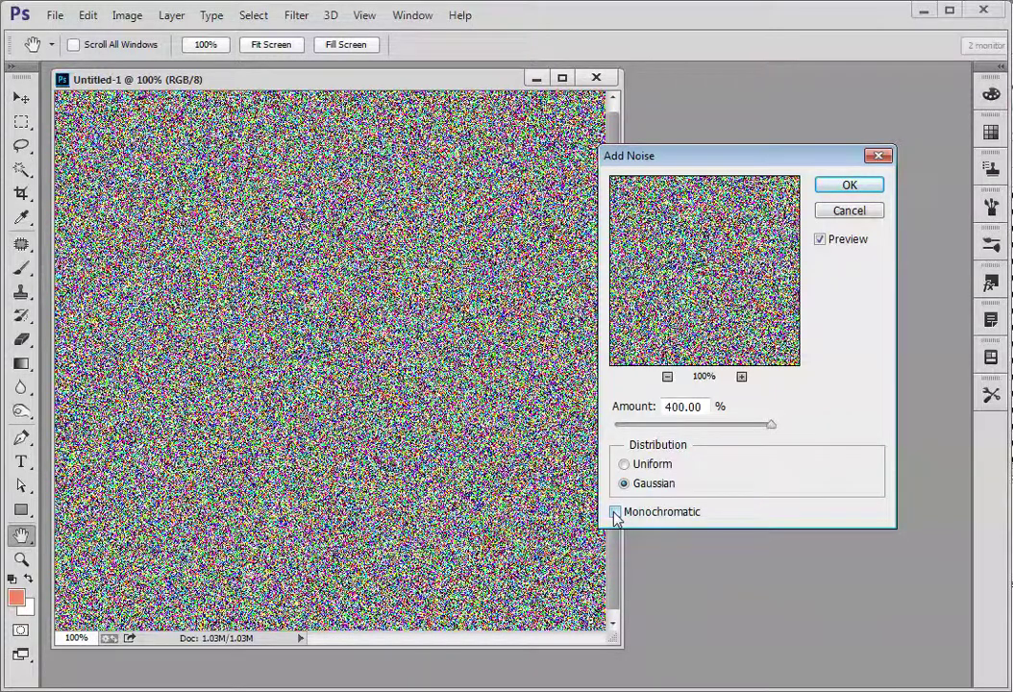
pyautogui.click(615, 512)
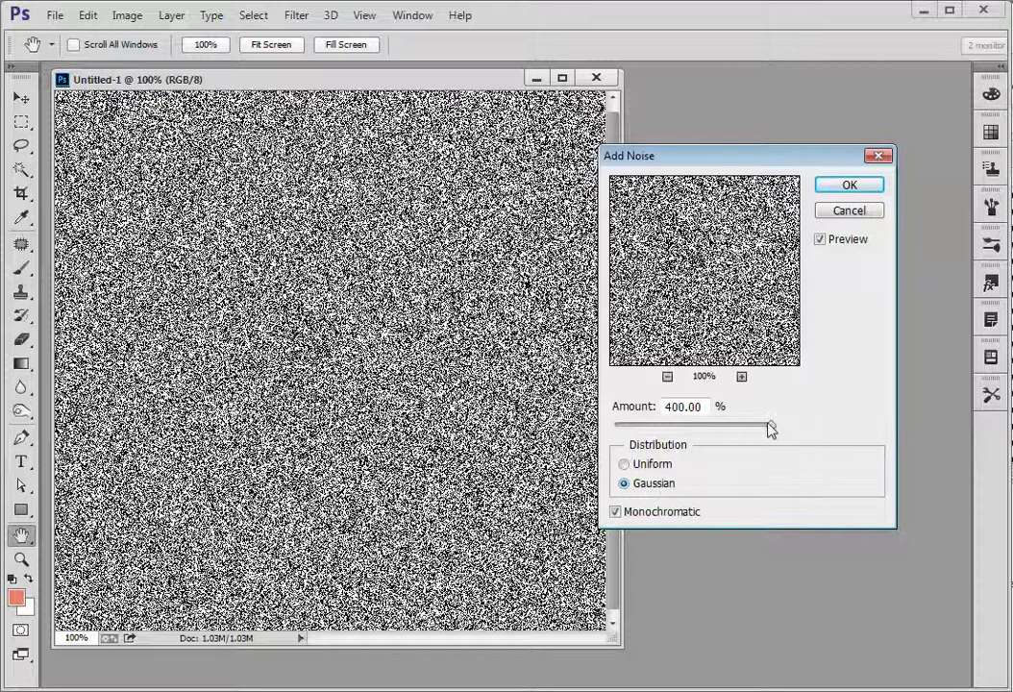
pyautogui.moveTo(769, 424); pyautogui.dragTo(696, 438)
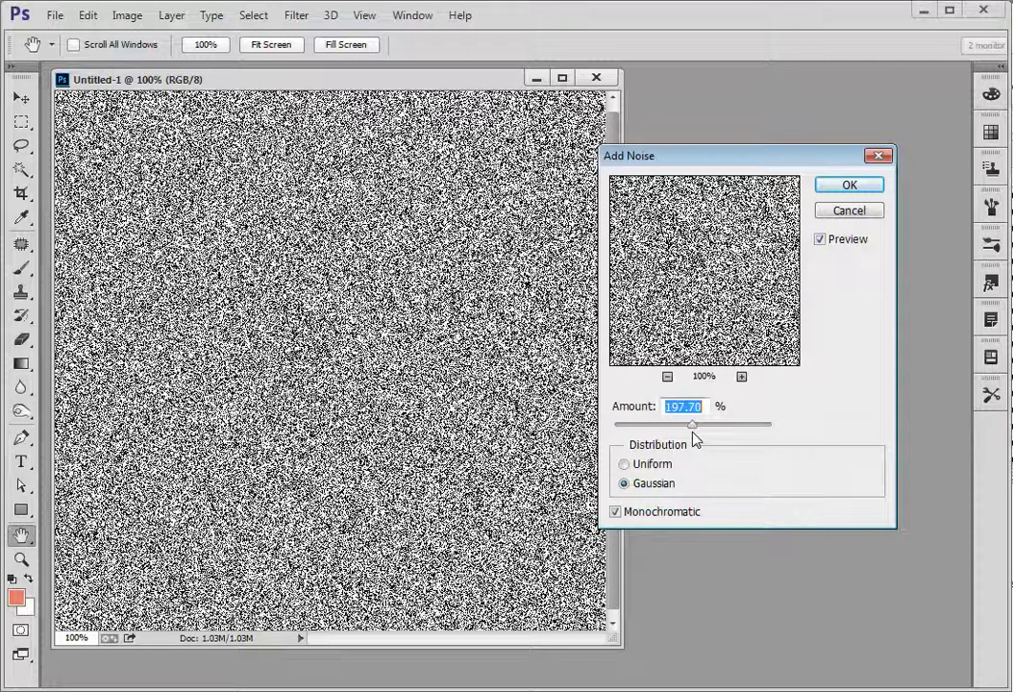
pyautogui.click(849, 187)
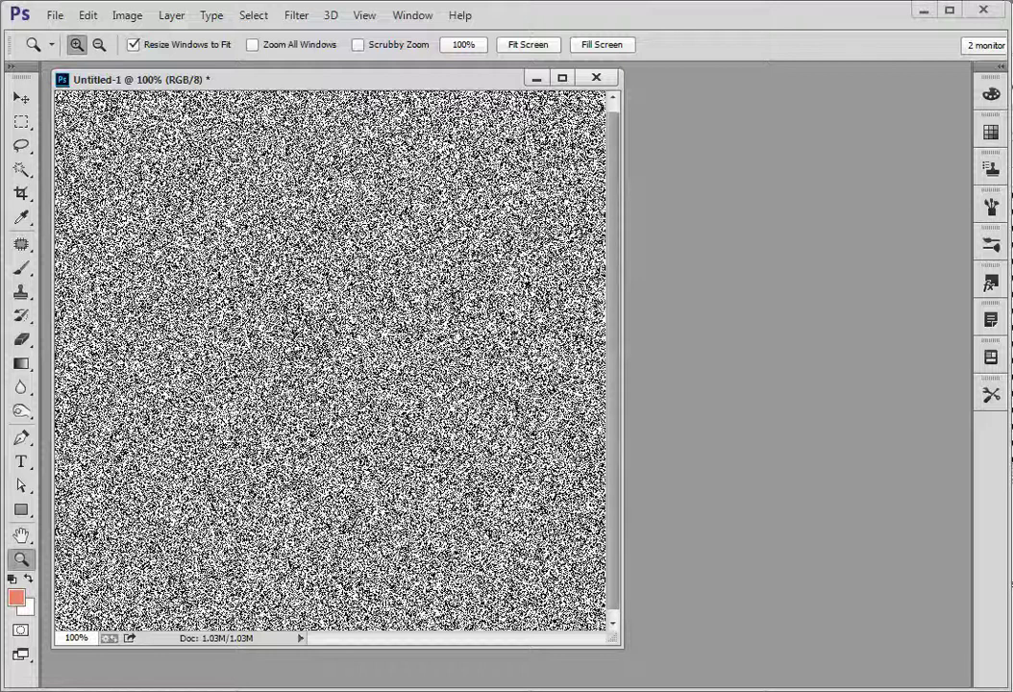
# Step: Apply a Gaussian Blur with a 9.4-pixel radius to the noise
pyautogui.click(291, 18)
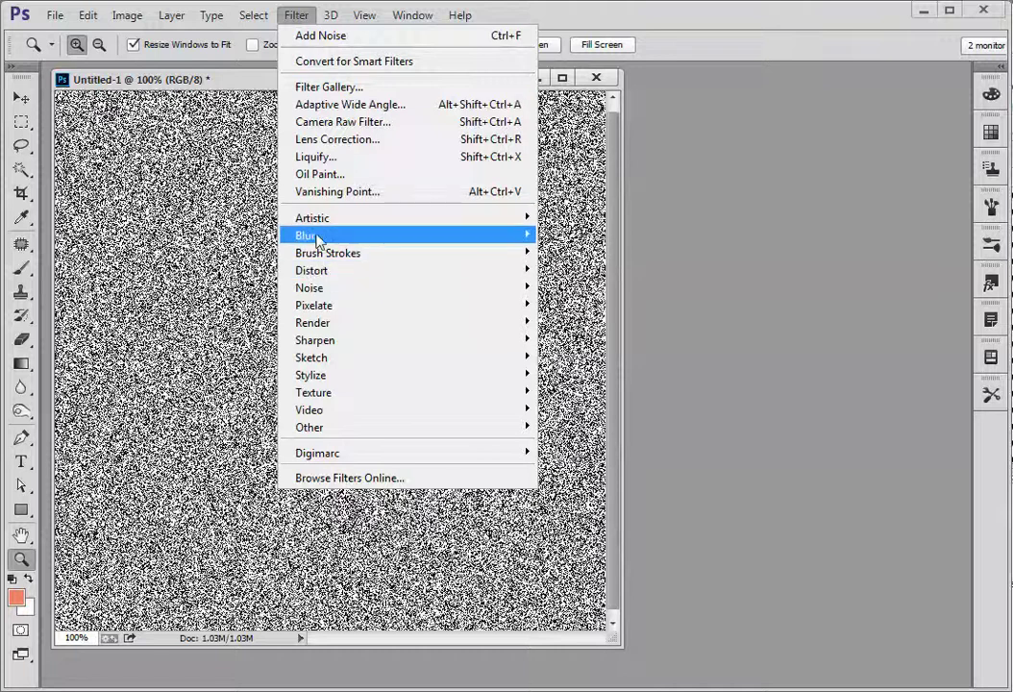
pyautogui.moveTo(316, 236)
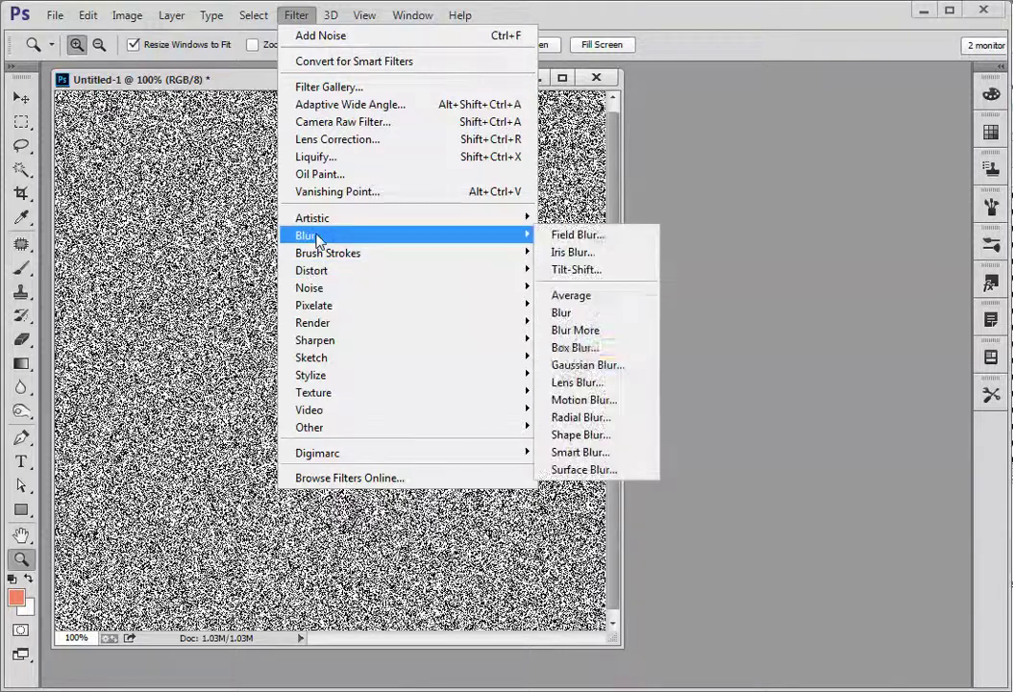
pyautogui.click(576, 364)
pyautogui.moveTo(925, 190); pyautogui.dragTo(496, 185)
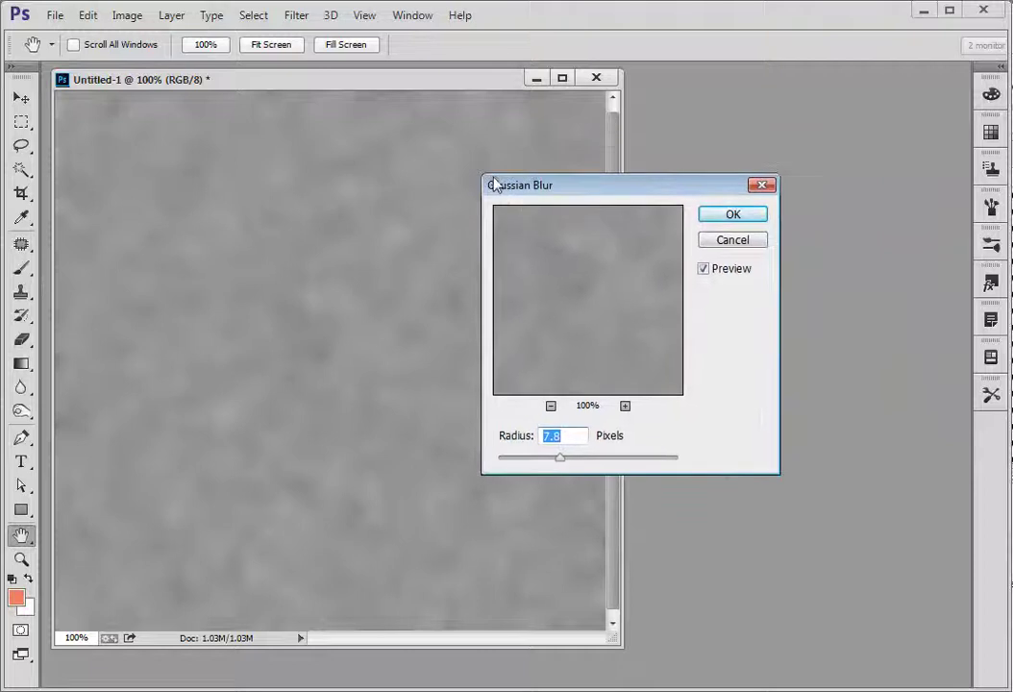
pyautogui.moveTo(561, 460); pyautogui.dragTo(498, 459)
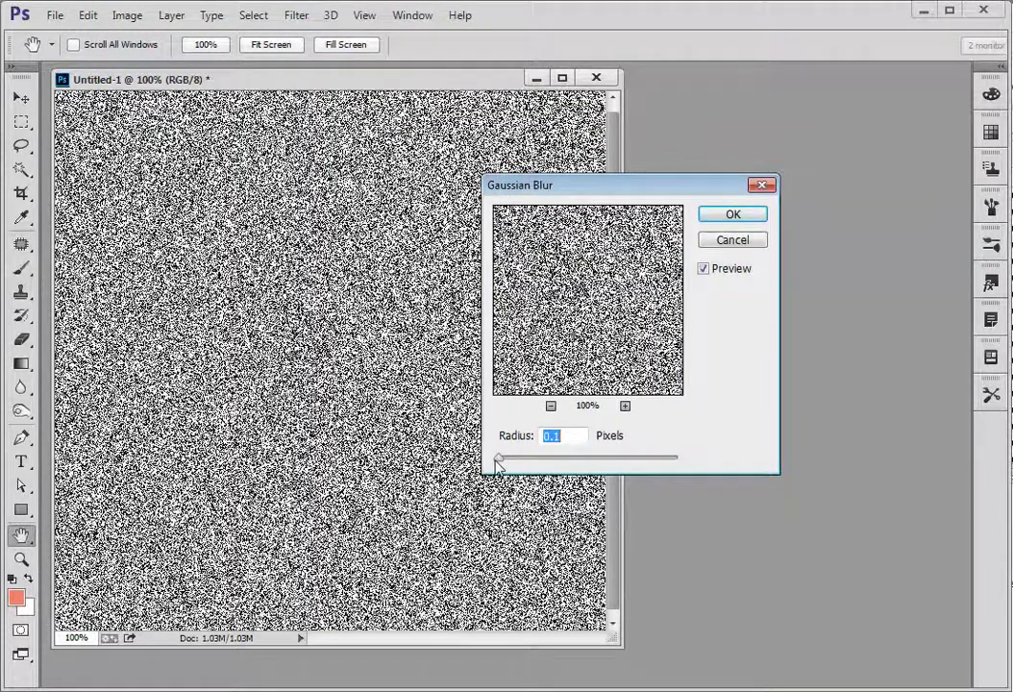
pyautogui.moveTo(497, 458); pyautogui.dragTo(730, 479)
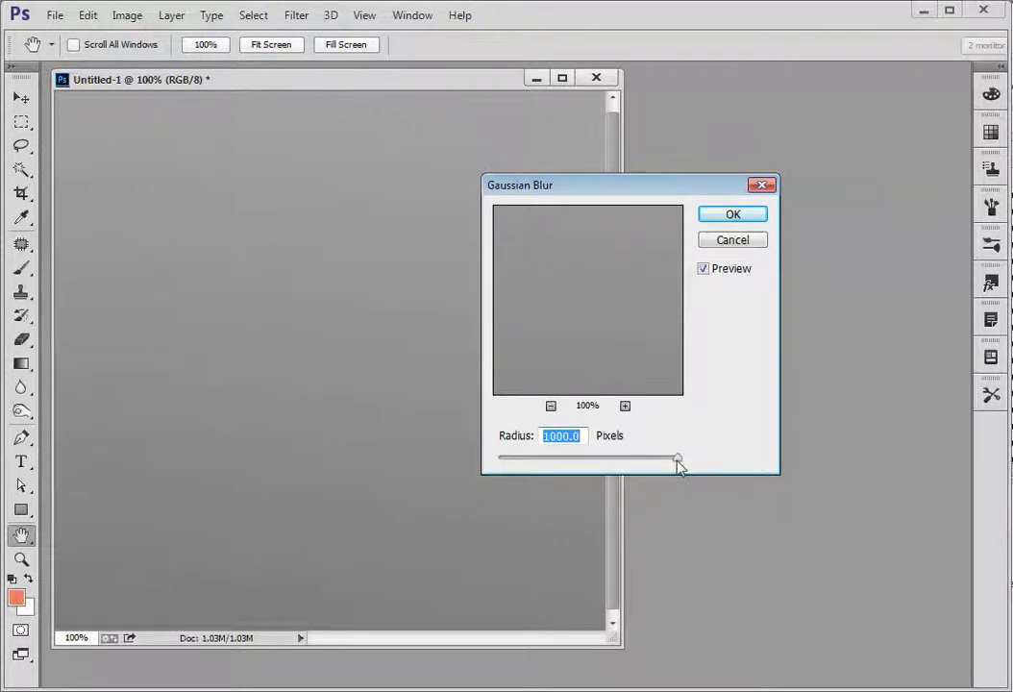
pyautogui.moveTo(678, 465); pyautogui.dragTo(568, 463)
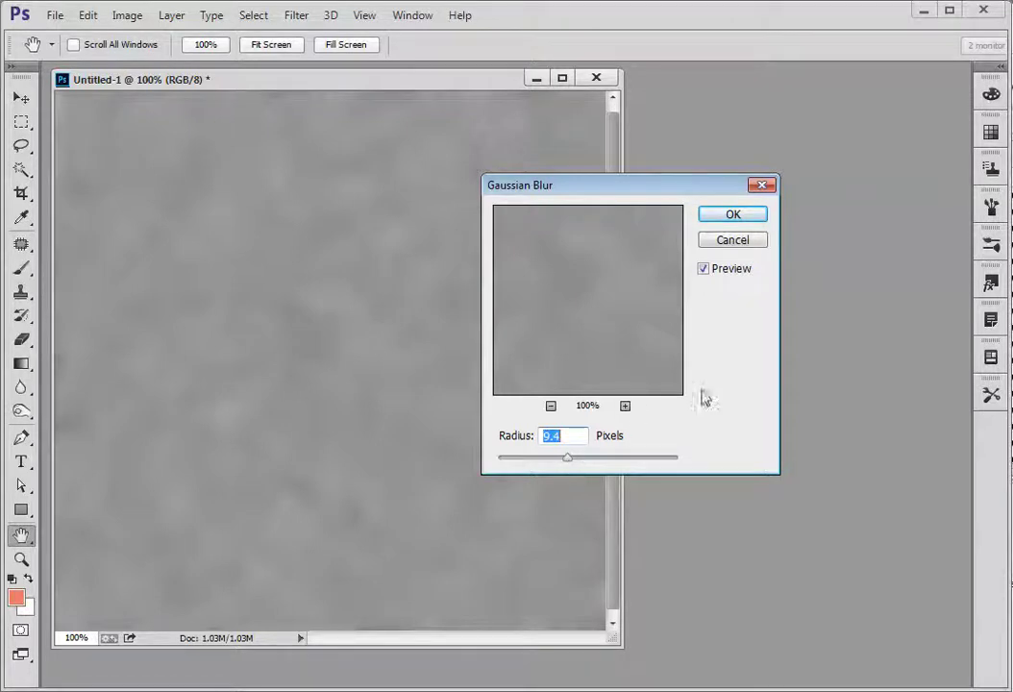
pyautogui.click(730, 215)
pyautogui.press('z')
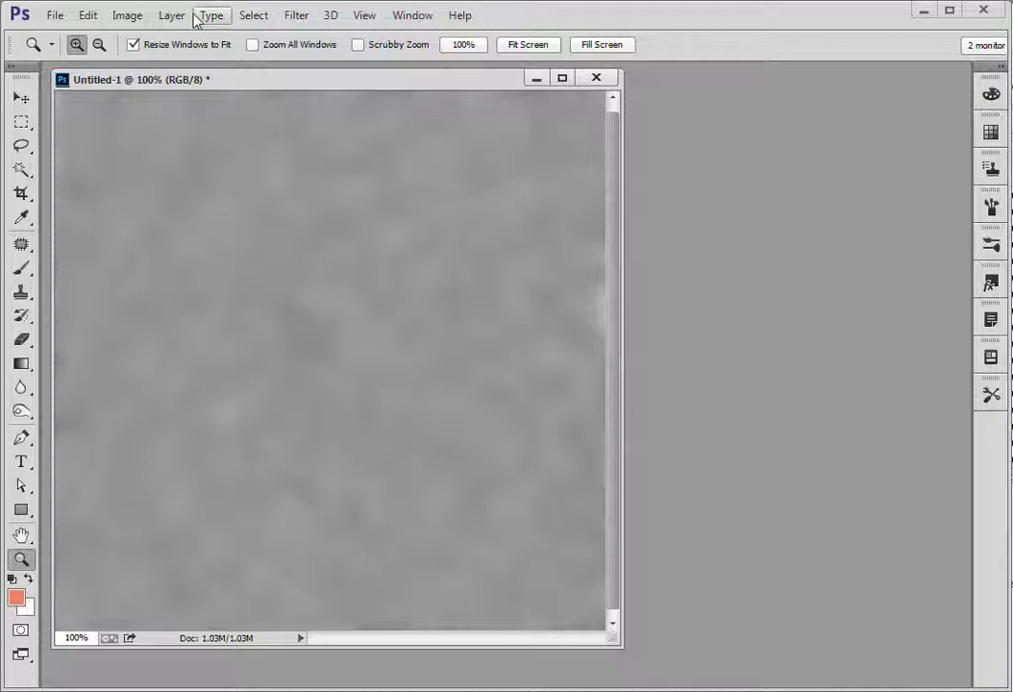
# Step: Apply Stylize > Find Edges to the blurred grey clouds
pyautogui.click(288, 18)
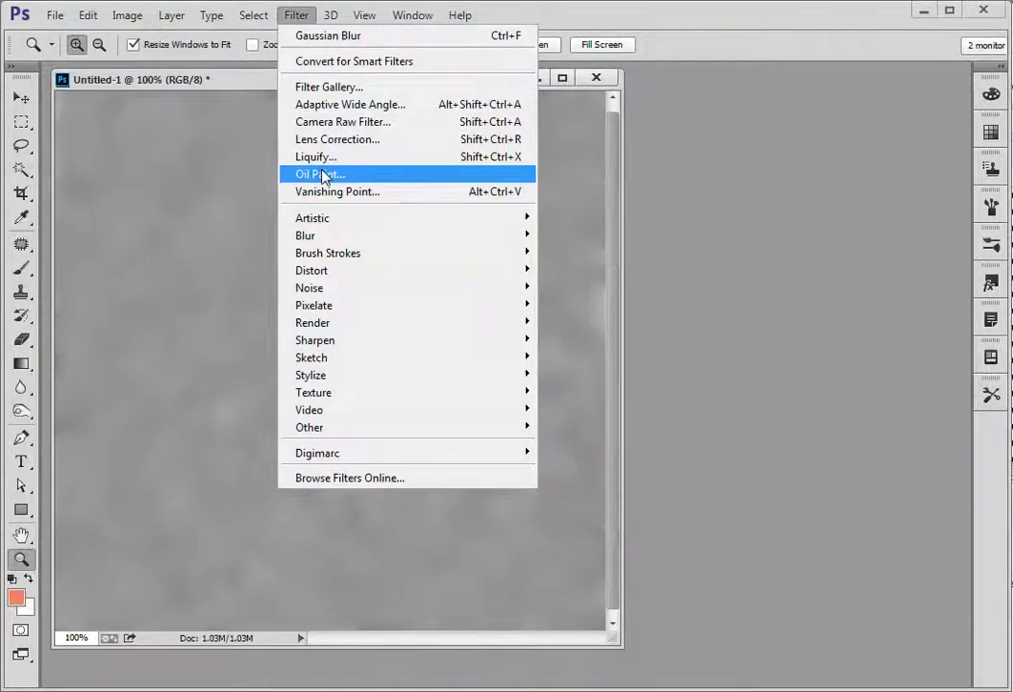
pyautogui.moveTo(335, 377)
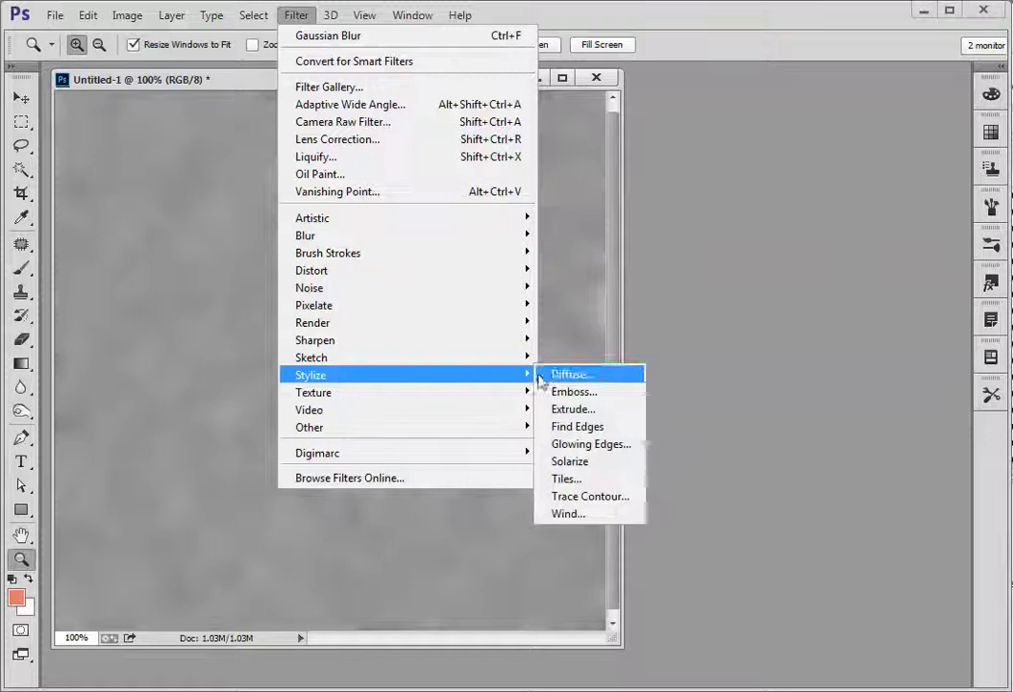
pyautogui.click(601, 427)
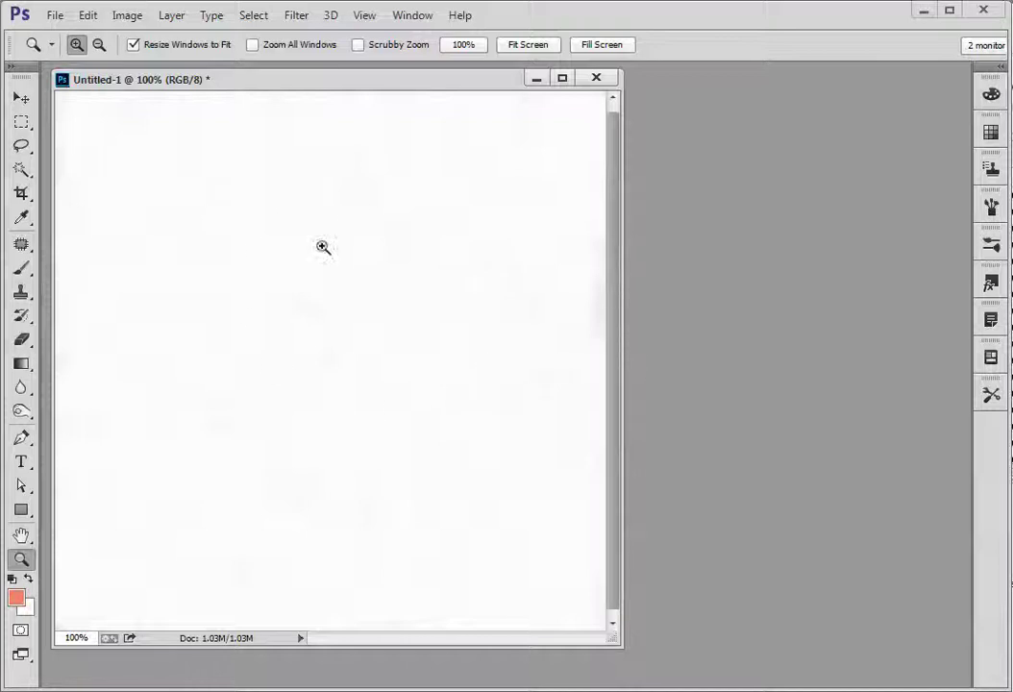
pyautogui.click(23, 99)
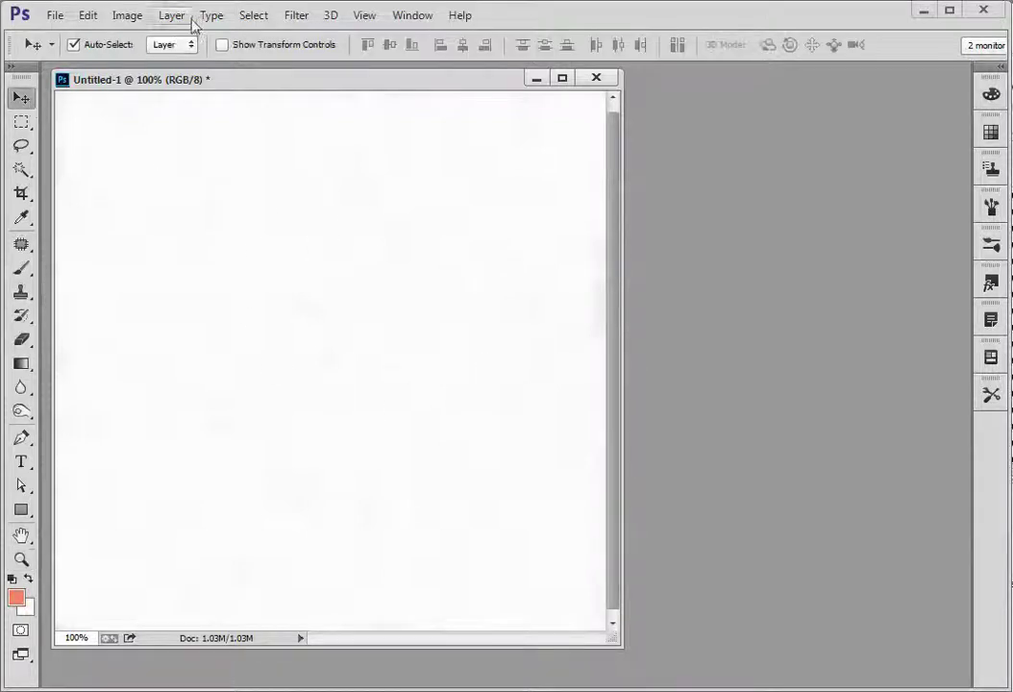
# Step: Apply Levels with the black input slider at 242 to leave thin grey contours on white
pyautogui.click(174, 16)
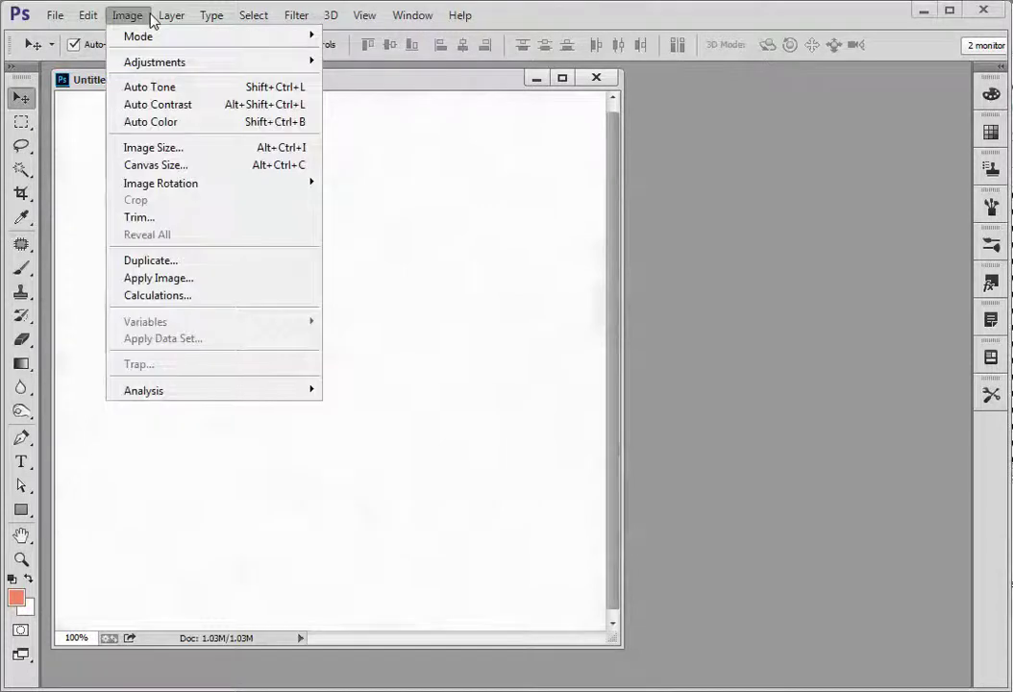
pyautogui.moveTo(240, 63)
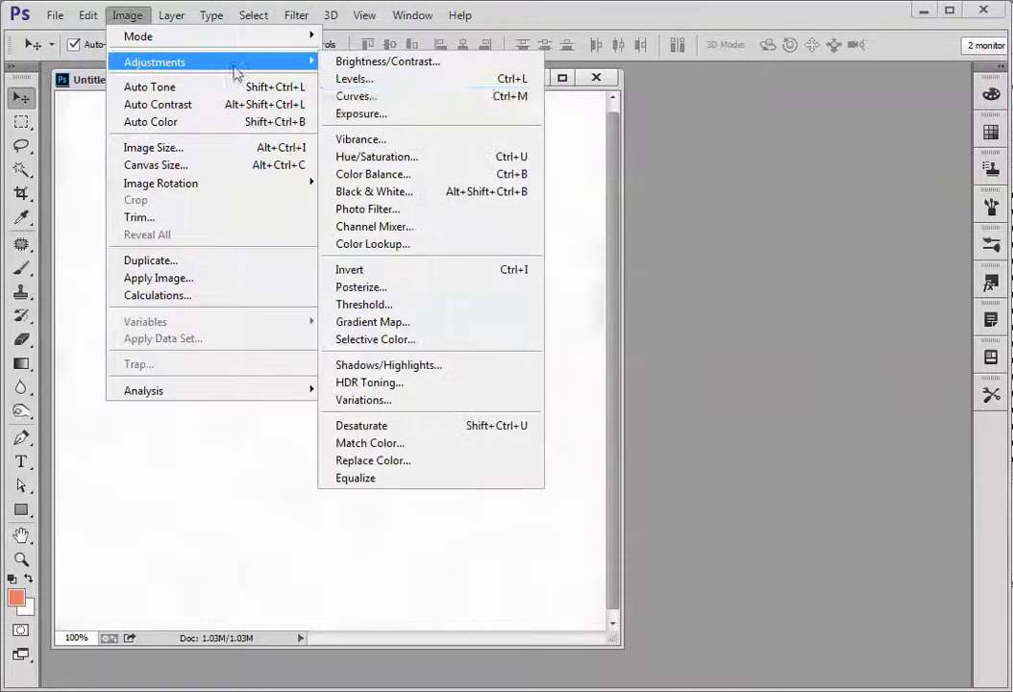
pyautogui.click(354, 79)
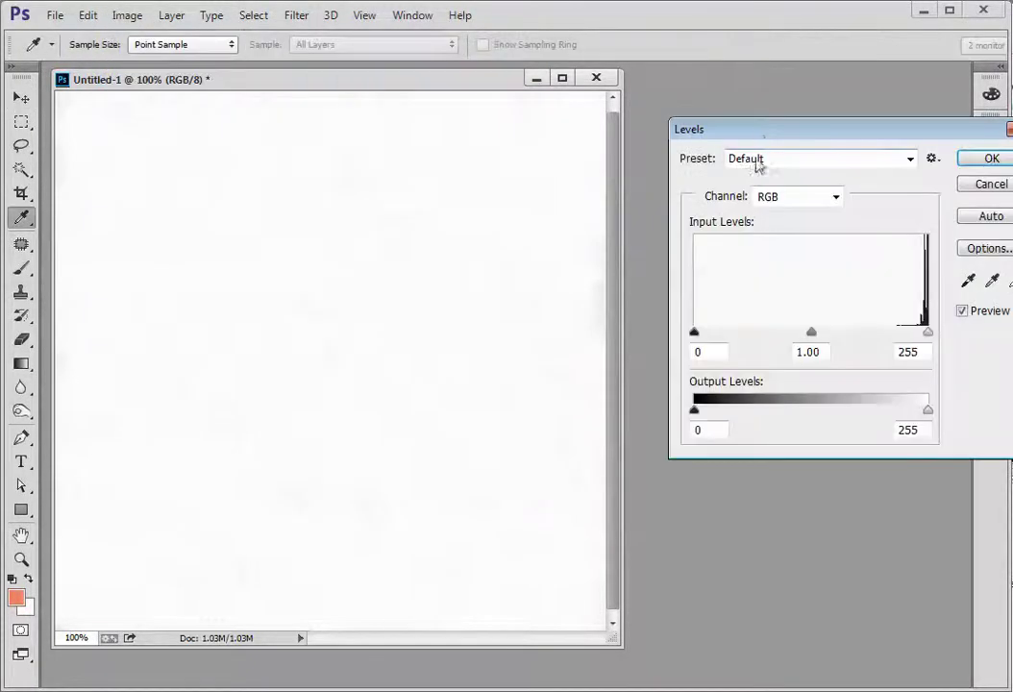
pyautogui.moveTo(759, 132); pyautogui.dragTo(684, 152)
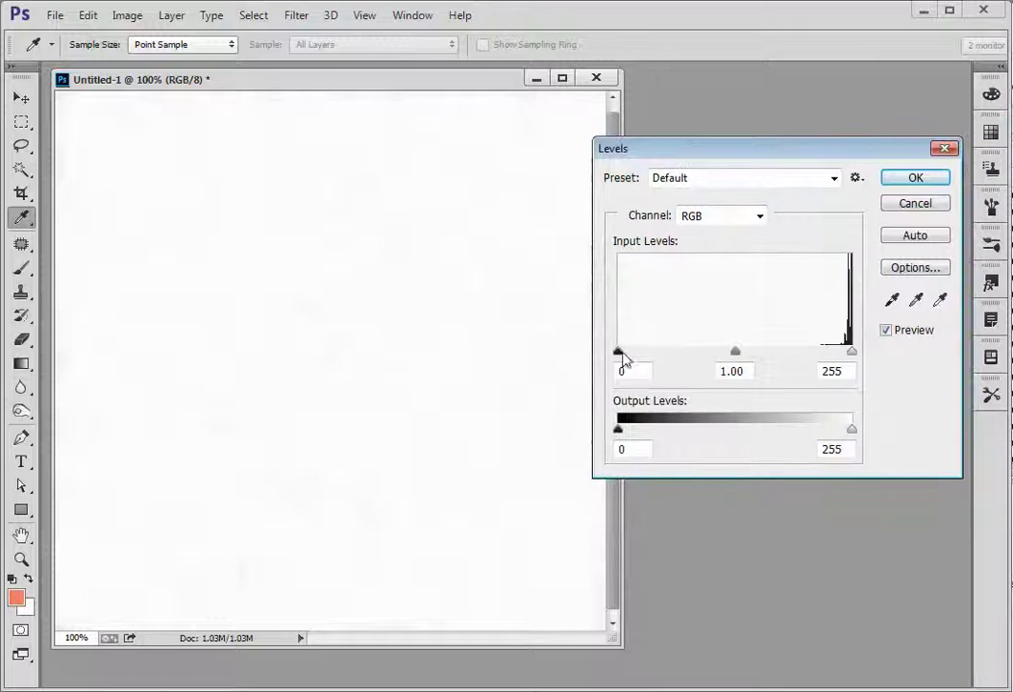
pyautogui.click(621, 354)
pyautogui.moveTo(621, 355); pyautogui.dragTo(853, 363)
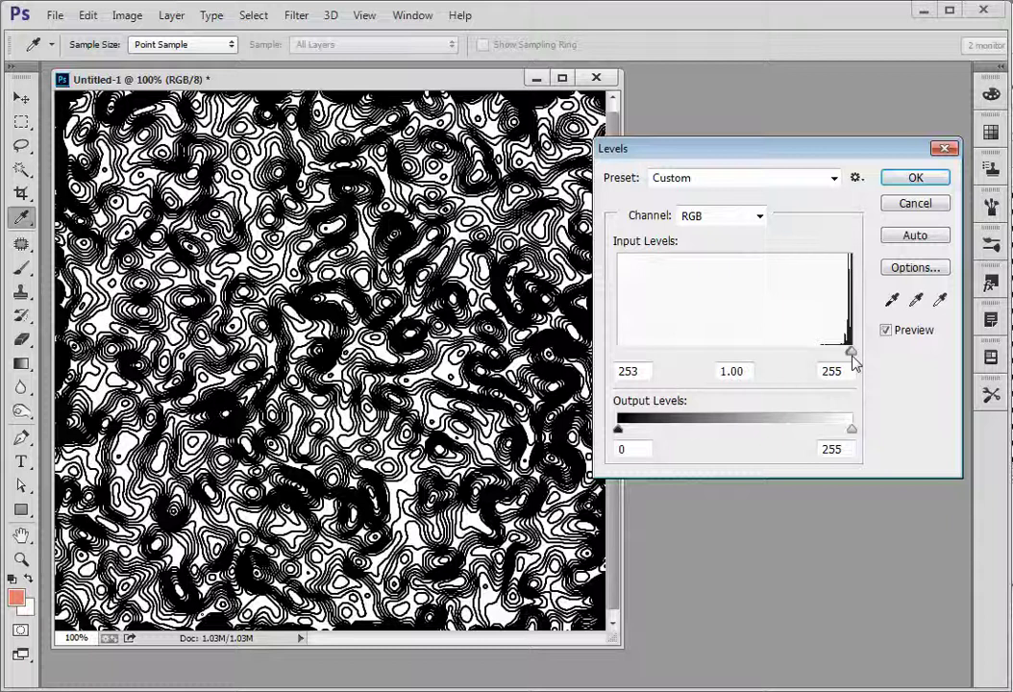
pyautogui.moveTo(851, 360); pyautogui.dragTo(845, 358)
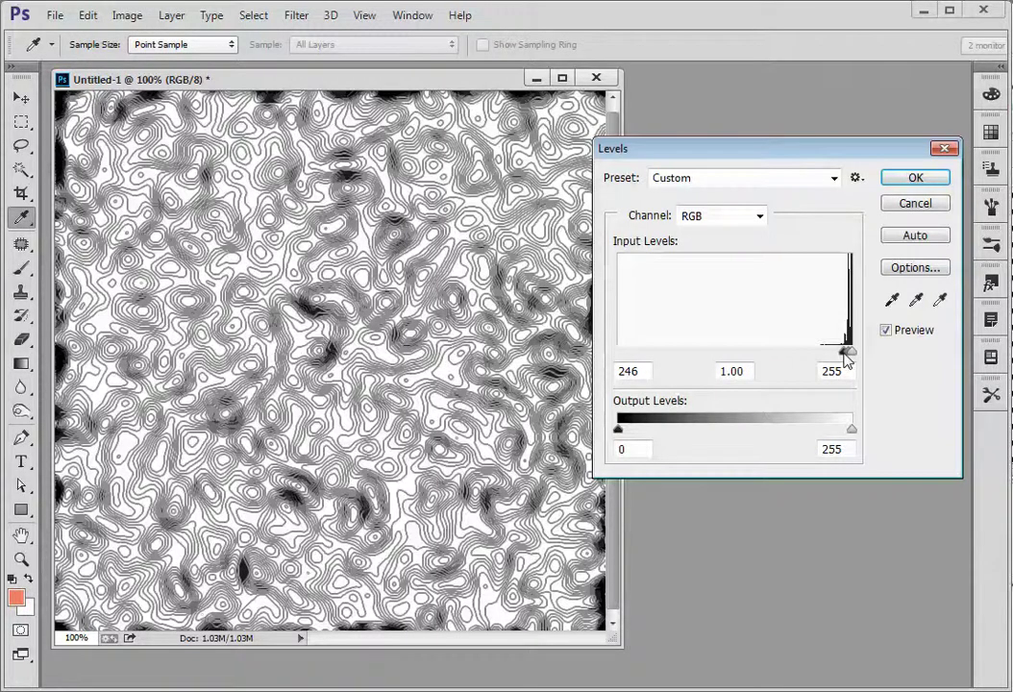
pyautogui.moveTo(845, 358); pyautogui.dragTo(844, 358)
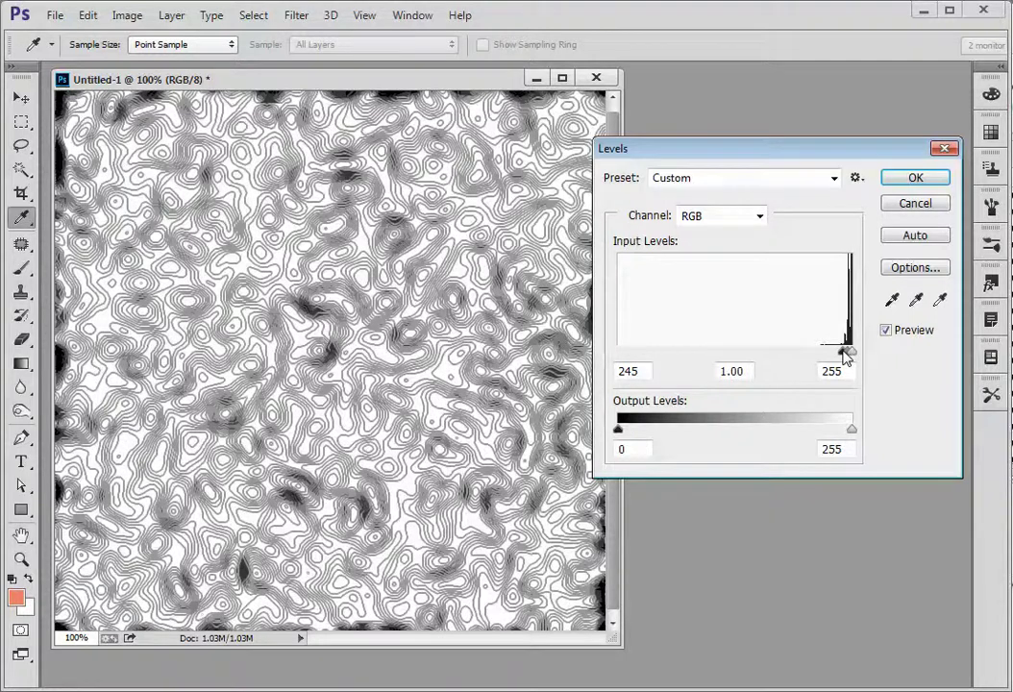
pyautogui.moveTo(845, 355); pyautogui.dragTo(841, 352)
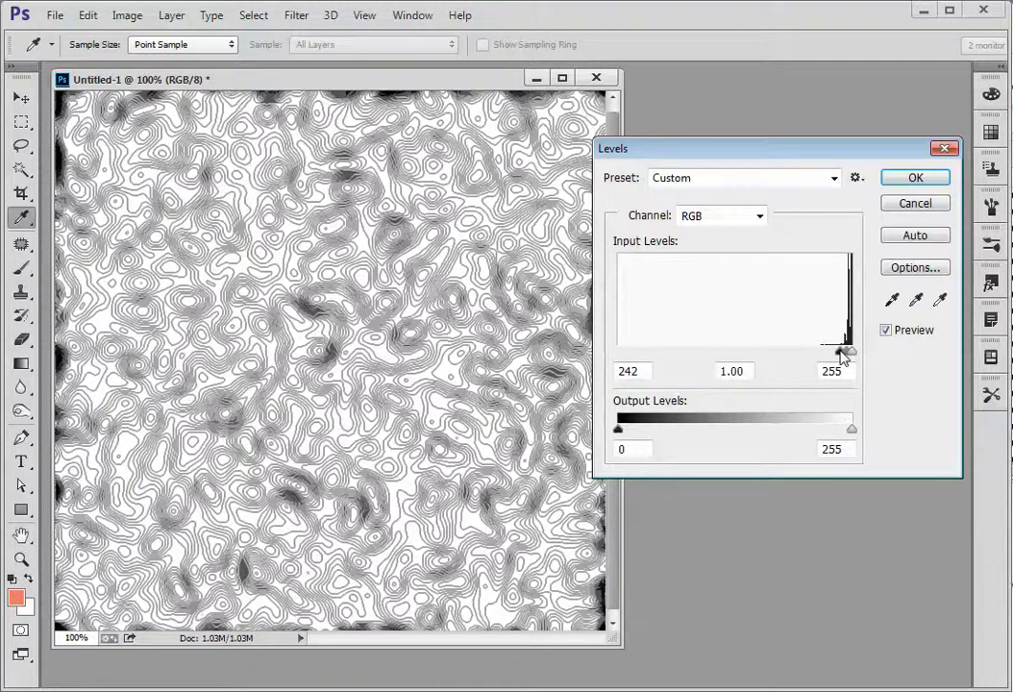
pyautogui.click(914, 179)
pyautogui.press('v')
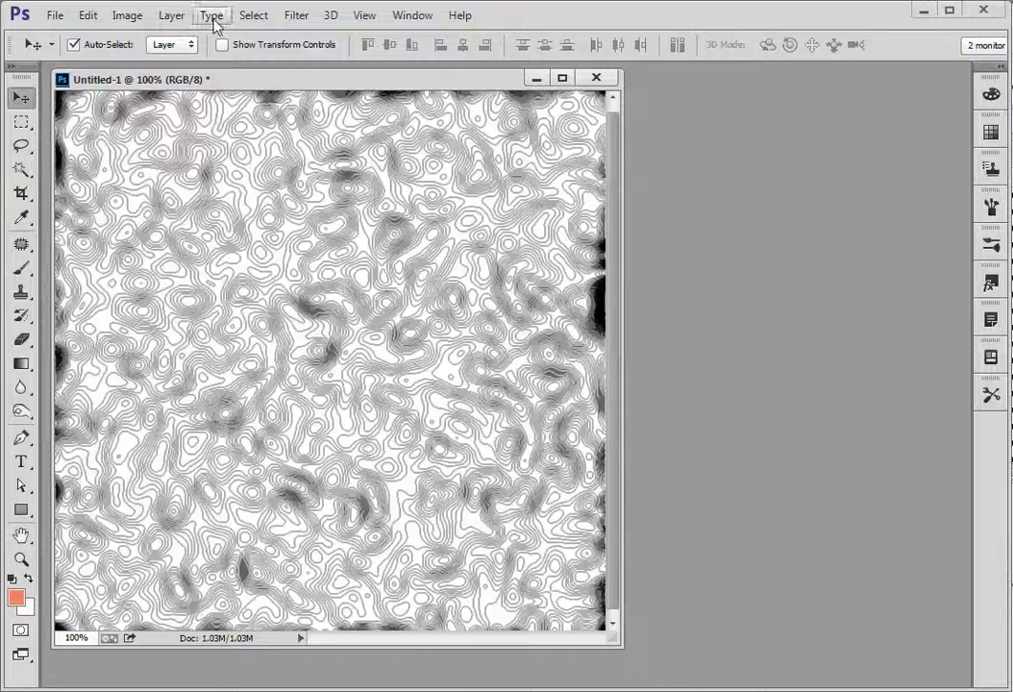
# Step: Apply a Median filter with a 10-pixel radius to merge the contour lines into blobs
pyautogui.click(297, 17)
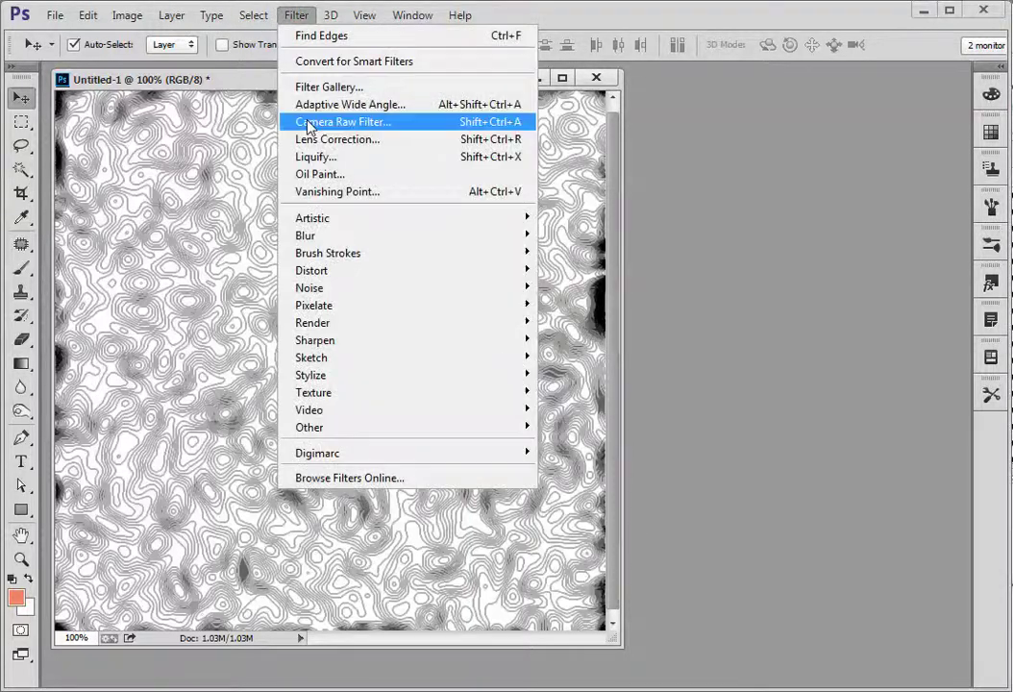
pyautogui.moveTo(309, 286)
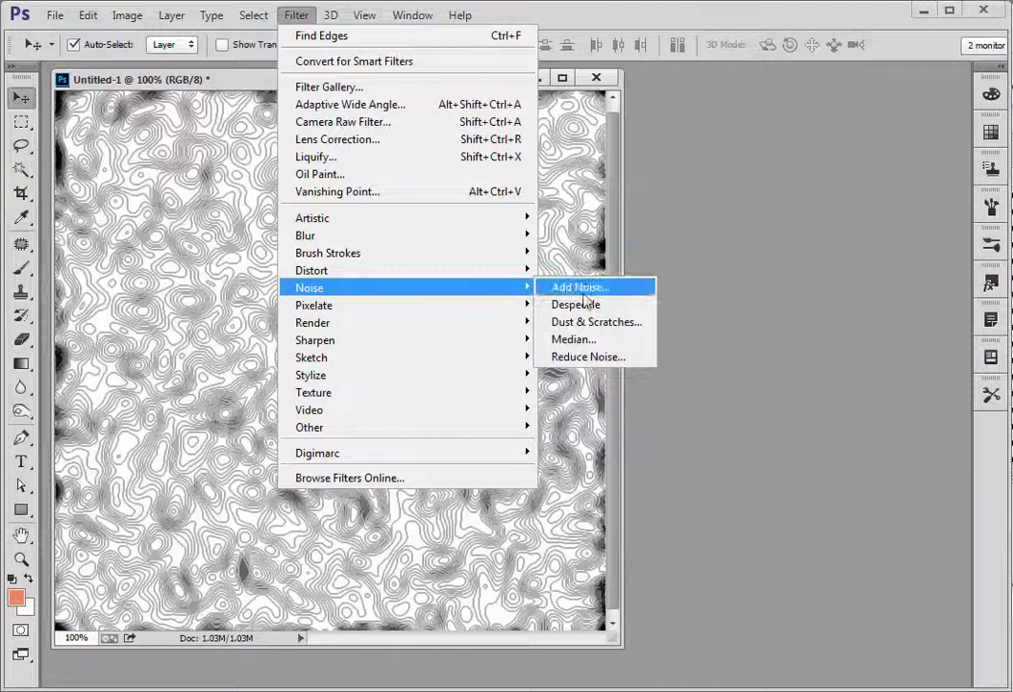
pyautogui.click(586, 339)
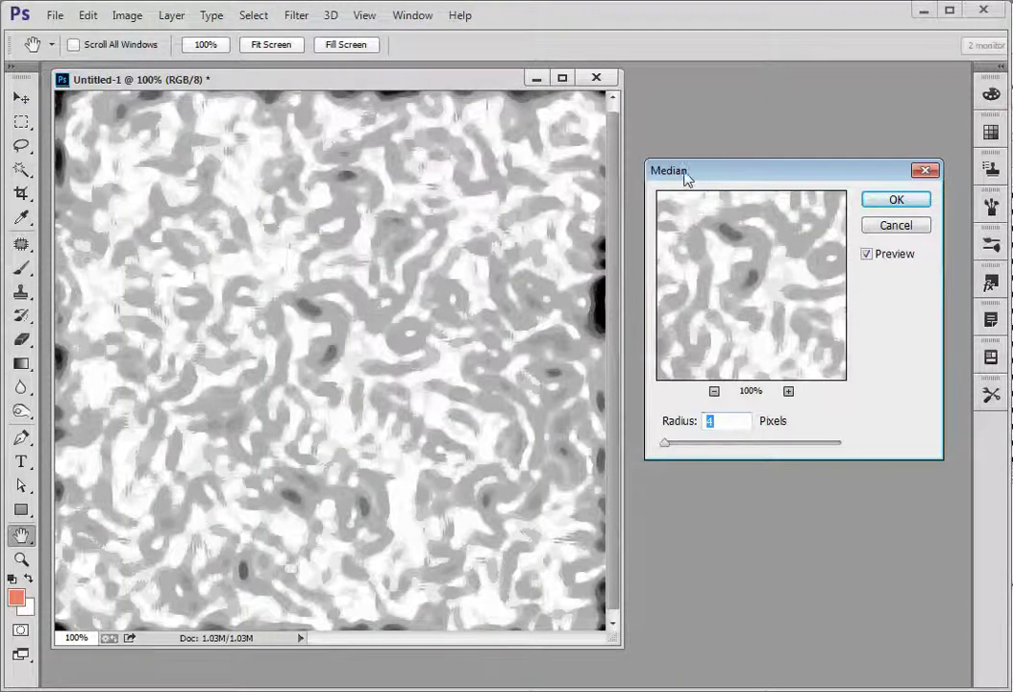
pyautogui.moveTo(723, 179); pyautogui.dragTo(682, 172)
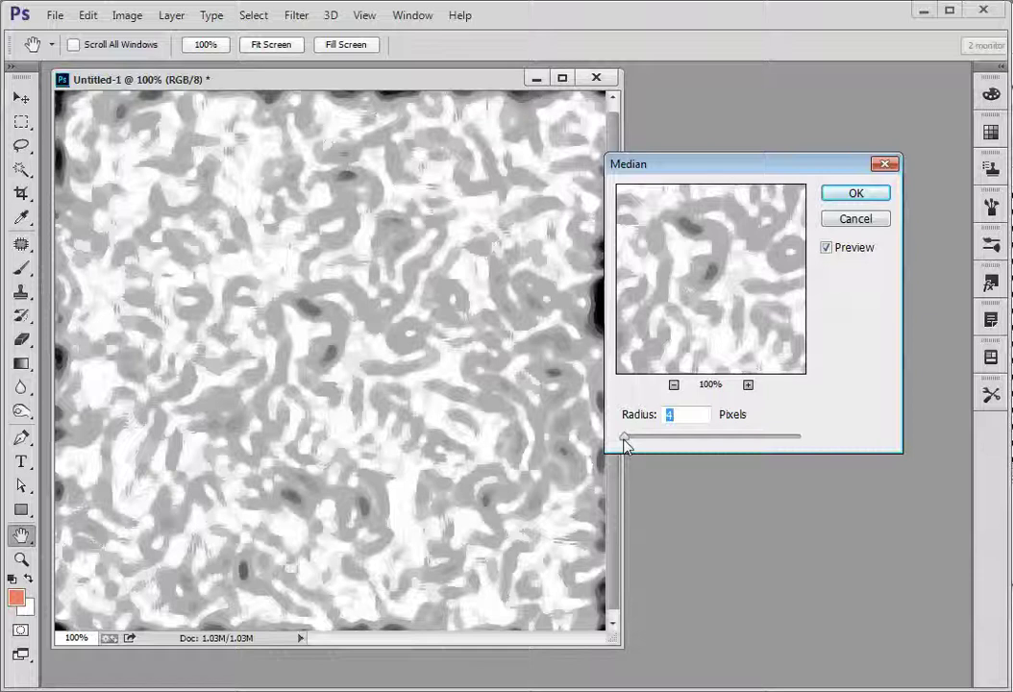
pyautogui.moveTo(625, 442); pyautogui.dragTo(620, 441)
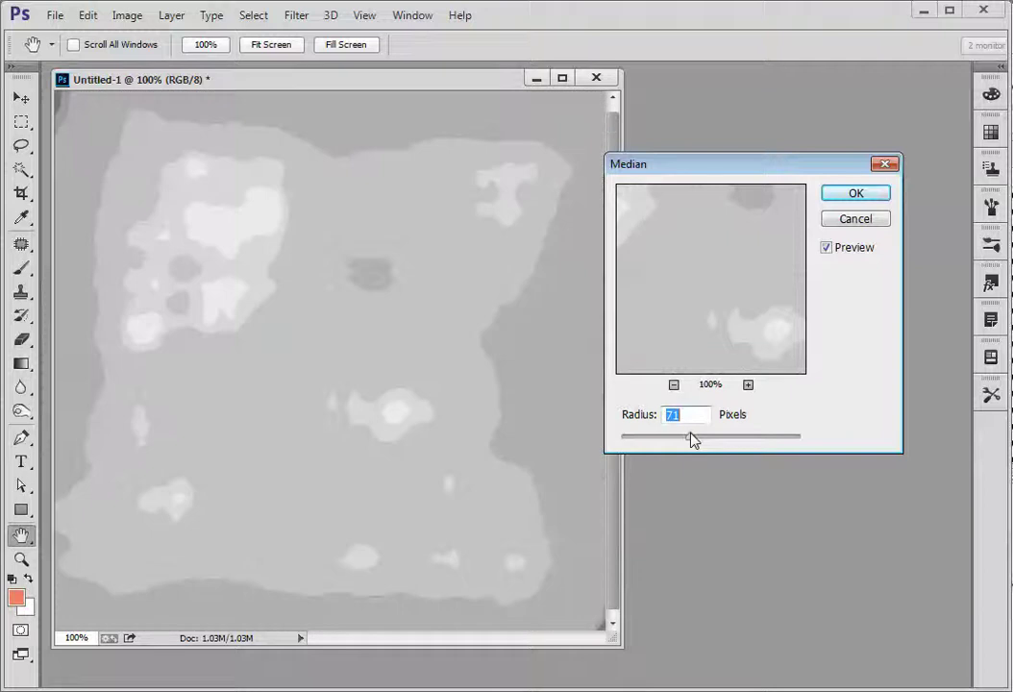
pyautogui.moveTo(692, 440); pyautogui.dragTo(711, 440)
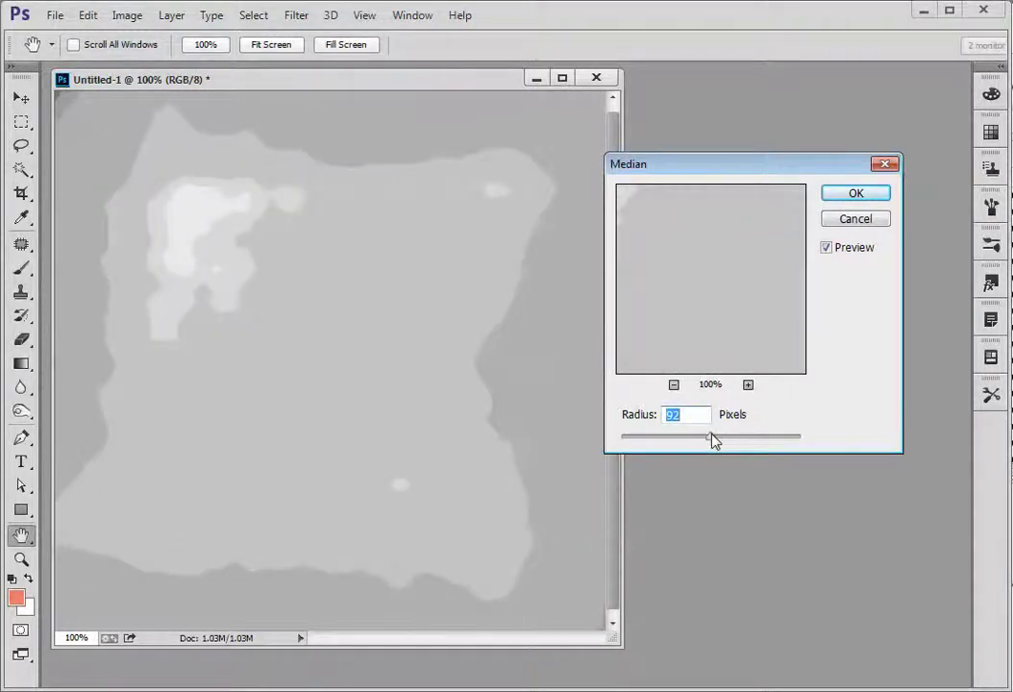
pyautogui.moveTo(711, 440); pyautogui.dragTo(629, 445)
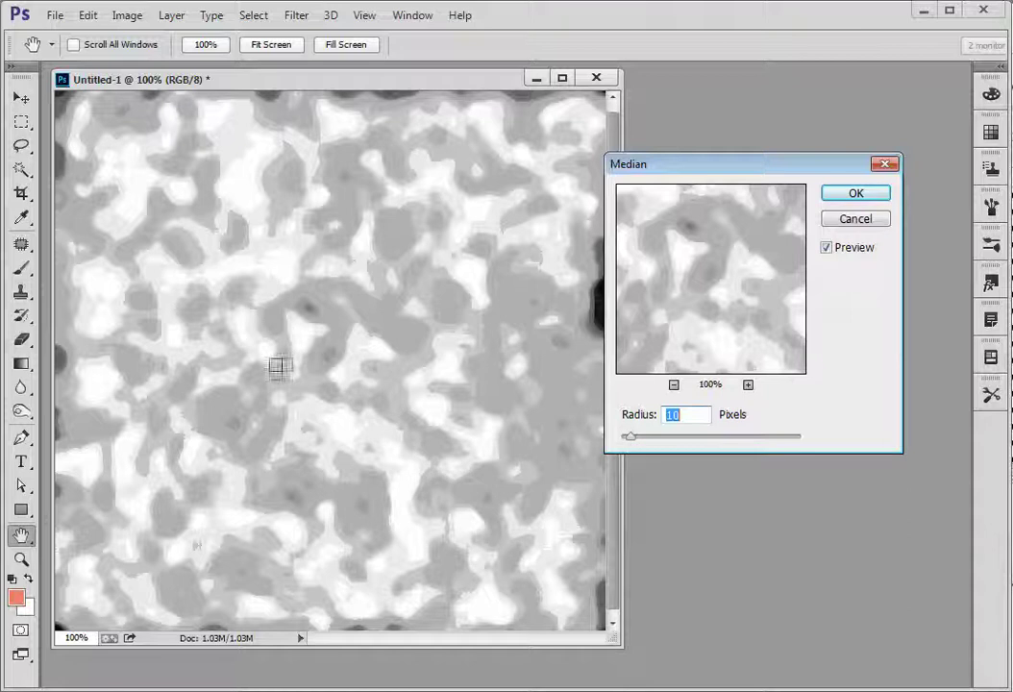
pyautogui.click(853, 197)
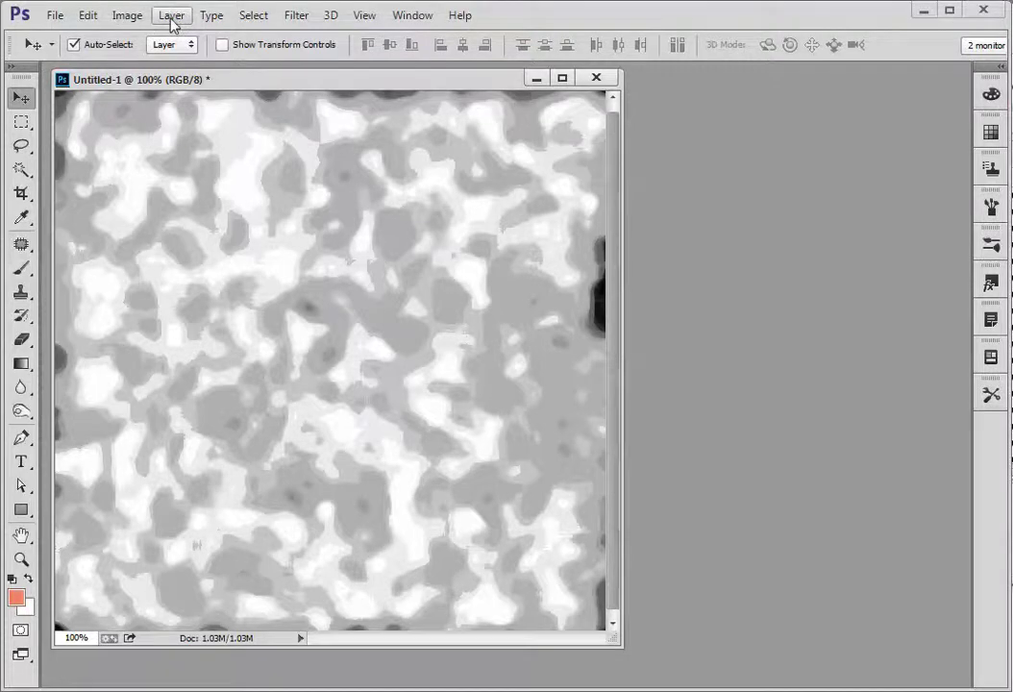
# Step: Posterize the blob texture at 23 levels, stepping the Levels value with the arrow keys
pyautogui.click(127, 15)
pyautogui.moveTo(173, 63)
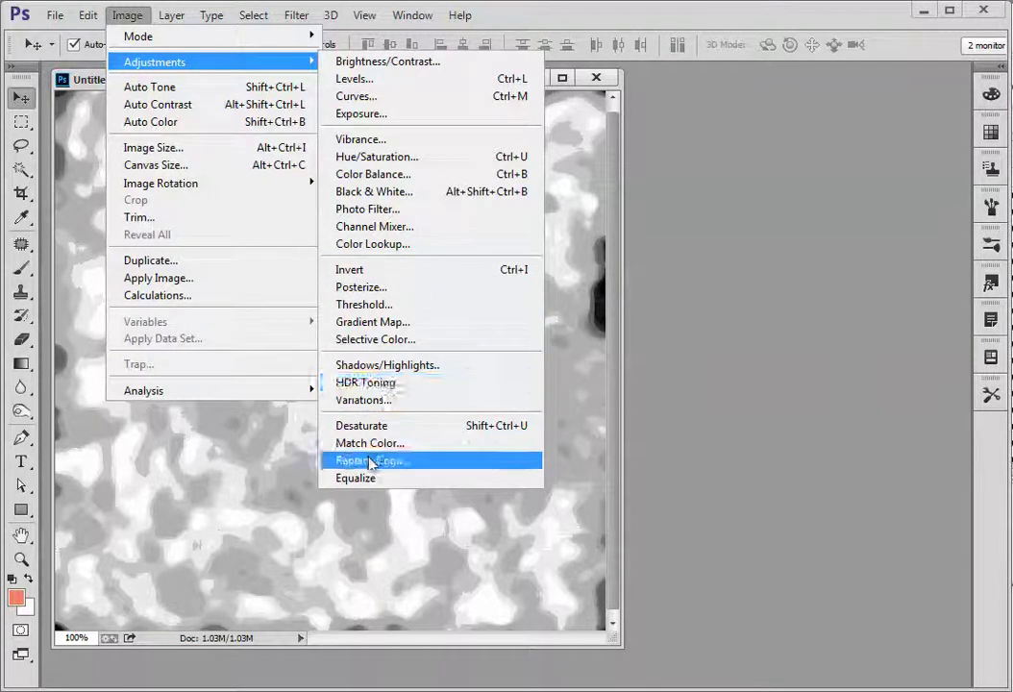
pyautogui.click(363, 286)
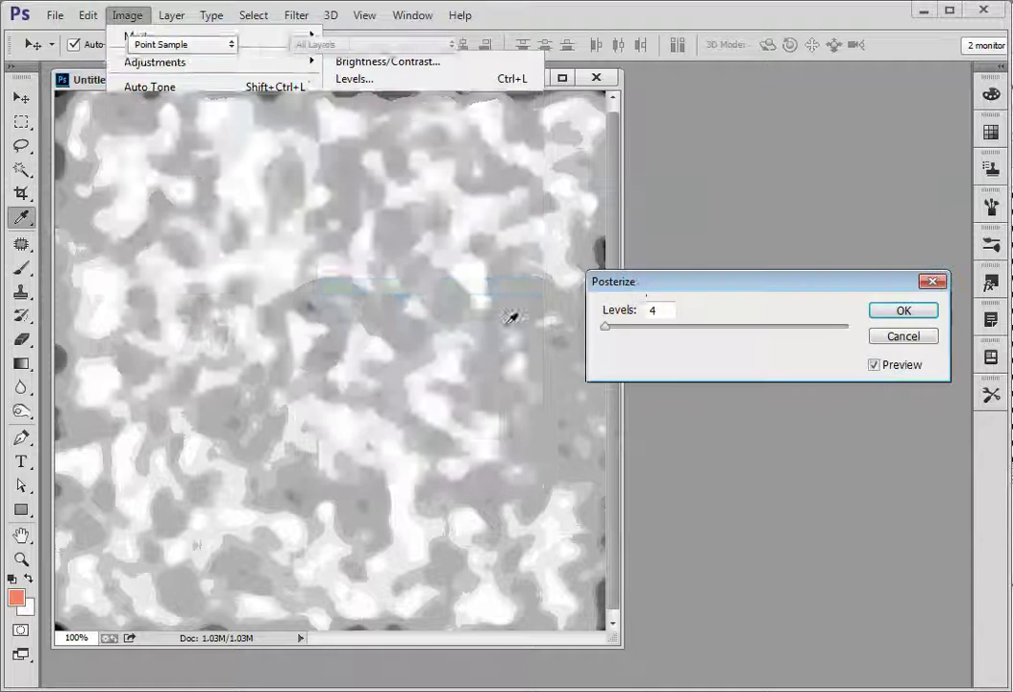
pyautogui.moveTo(641, 287); pyautogui.dragTo(592, 224)
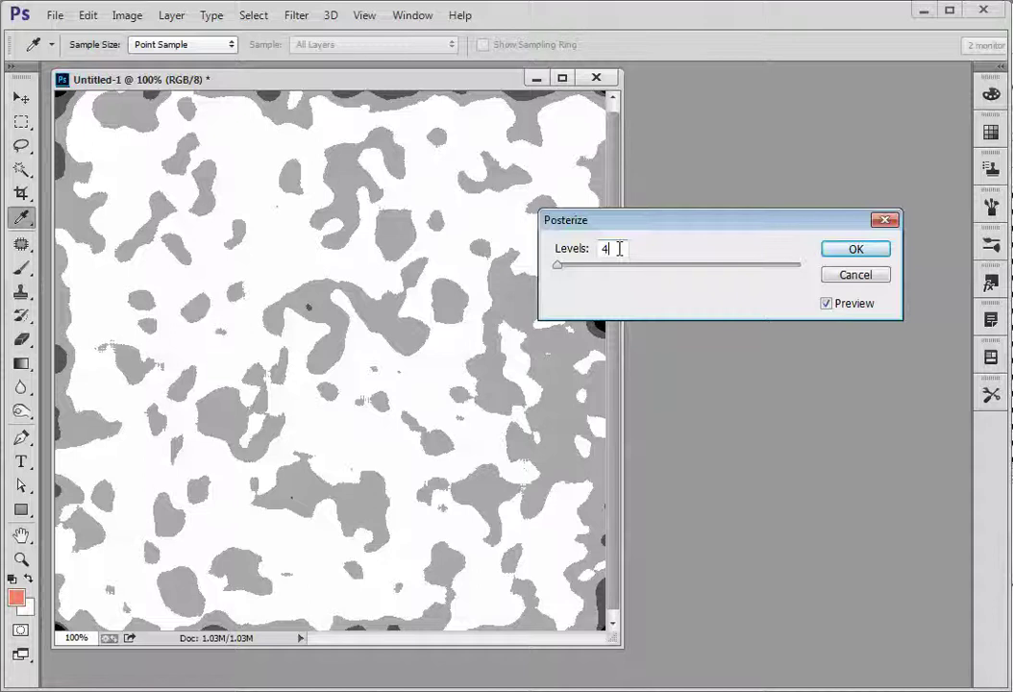
pyautogui.moveTo(620, 249); pyautogui.dragTo(576, 249)
pyautogui.press('Up')
pyautogui.press('Up')
pyautogui.press('Up')
pyautogui.press('Up')
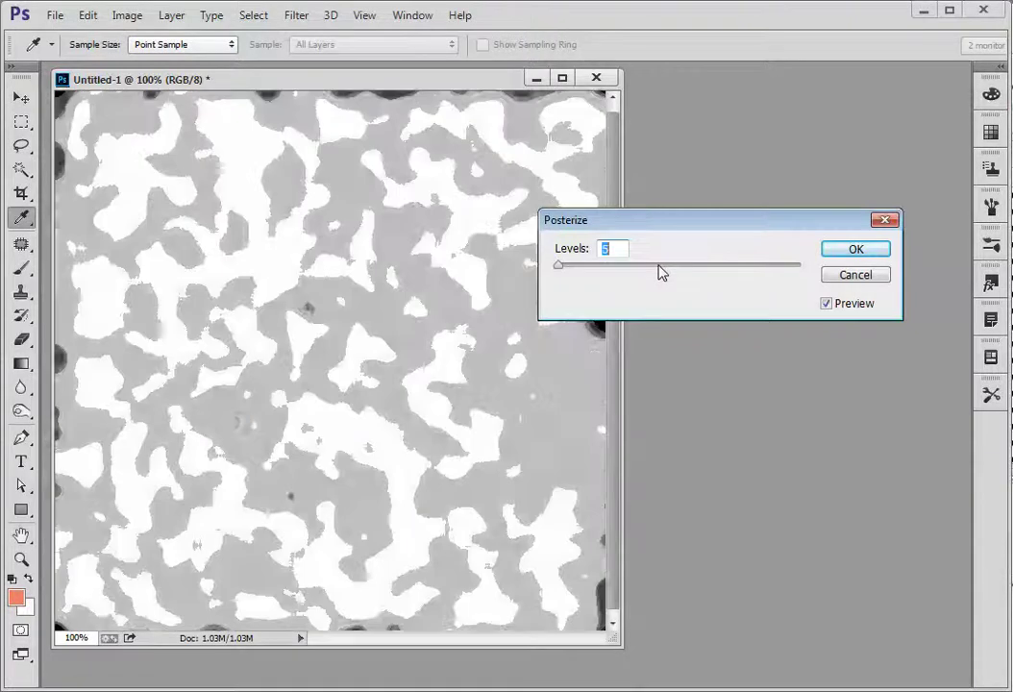
pyautogui.press('Down')
pyautogui.press('Down')
pyautogui.press('Down')
pyautogui.press('Down')
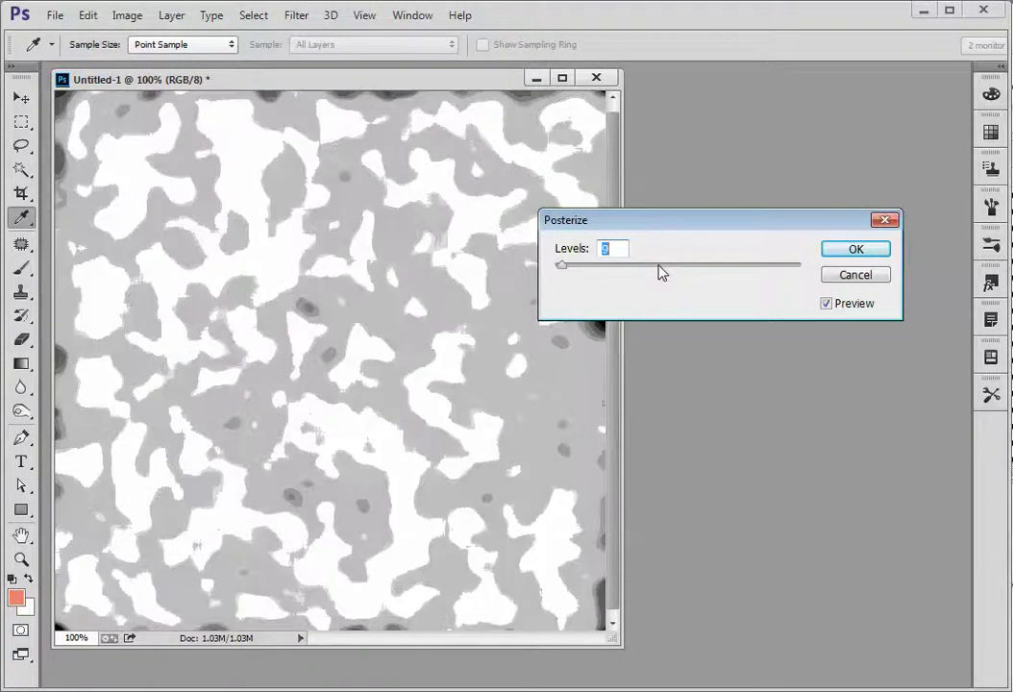
pyautogui.press('Up')
pyautogui.press('Up')
pyautogui.press('Up')
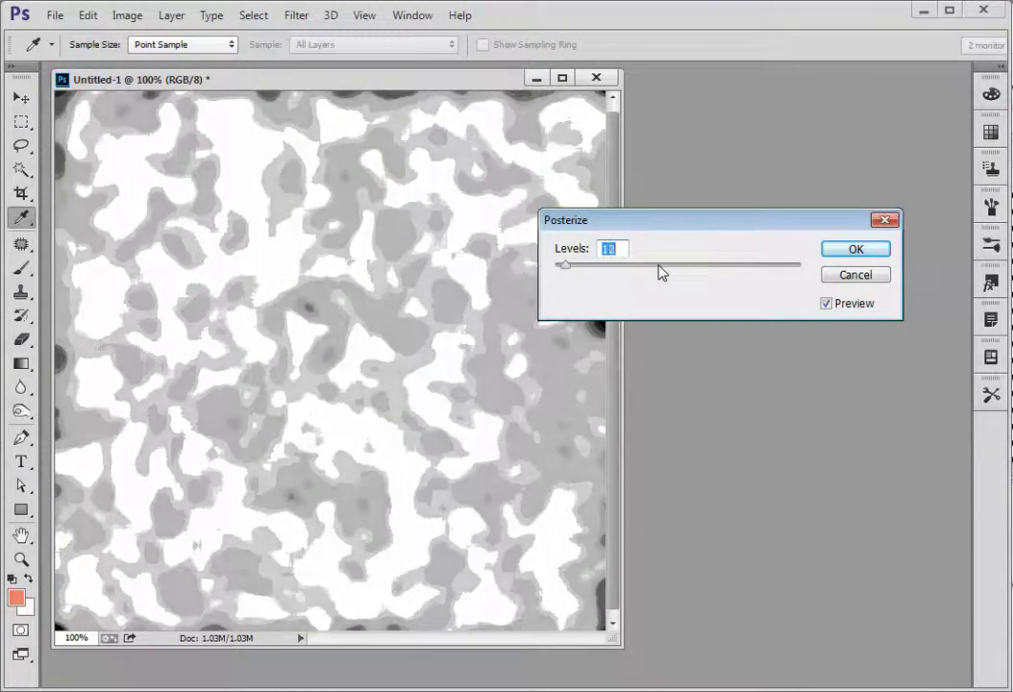
pyautogui.press('Up')
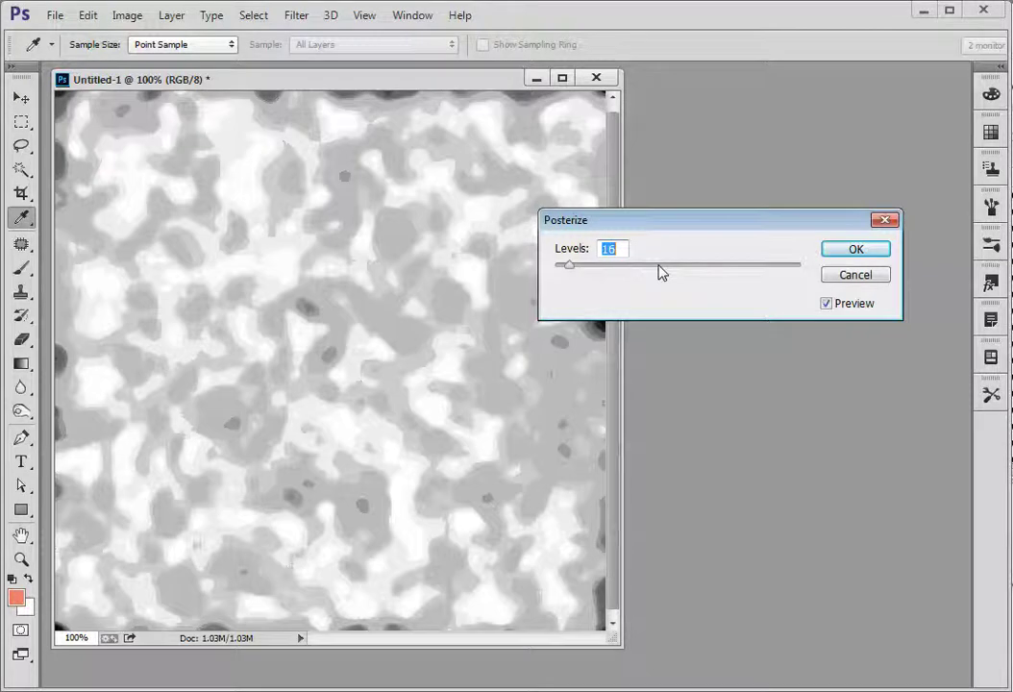
pyautogui.press('Up')
pyautogui.press('Up')
pyautogui.press('Up')
pyautogui.press('Up')
pyautogui.press('Up')
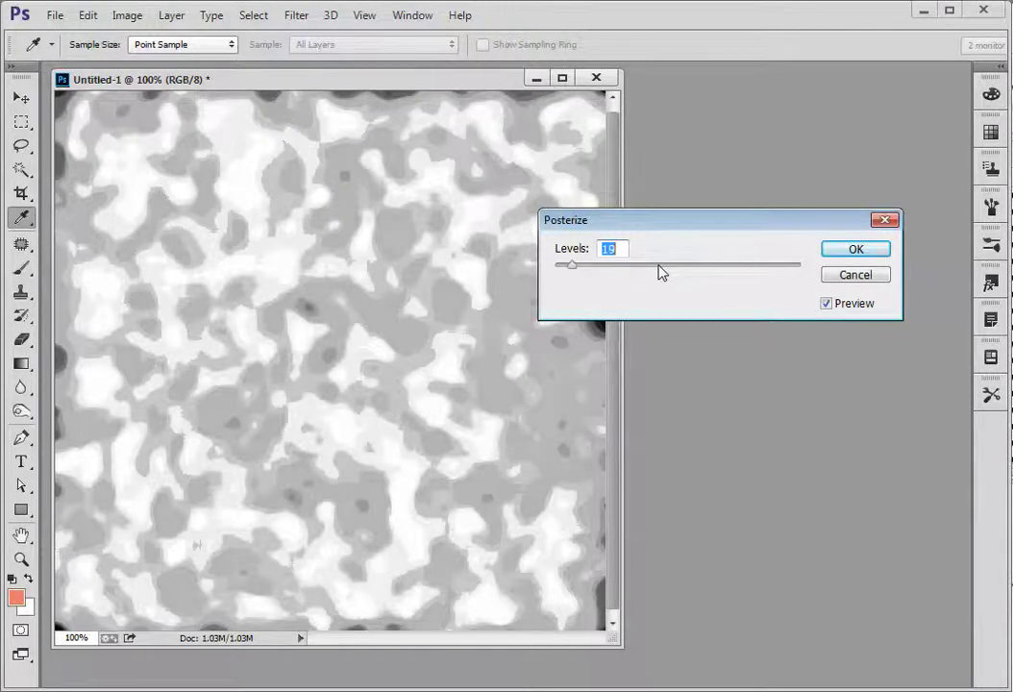
pyautogui.press('Up')
pyautogui.press('Up')
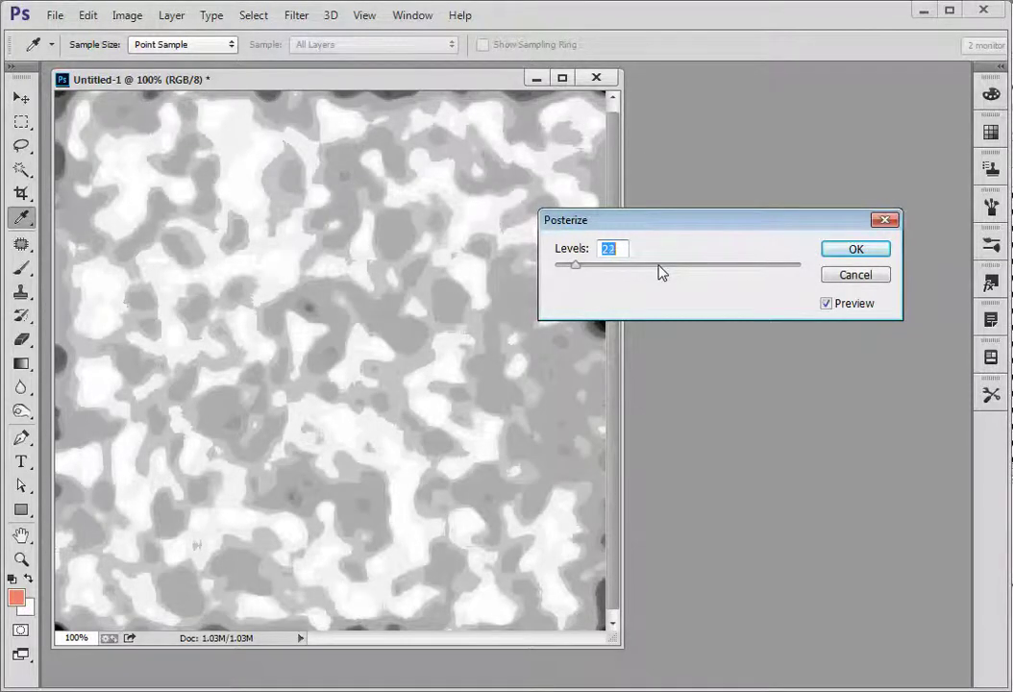
pyautogui.press('Up')
pyautogui.press('Up')
pyautogui.press('Up')
pyautogui.press('Down')
pyautogui.press('Down')
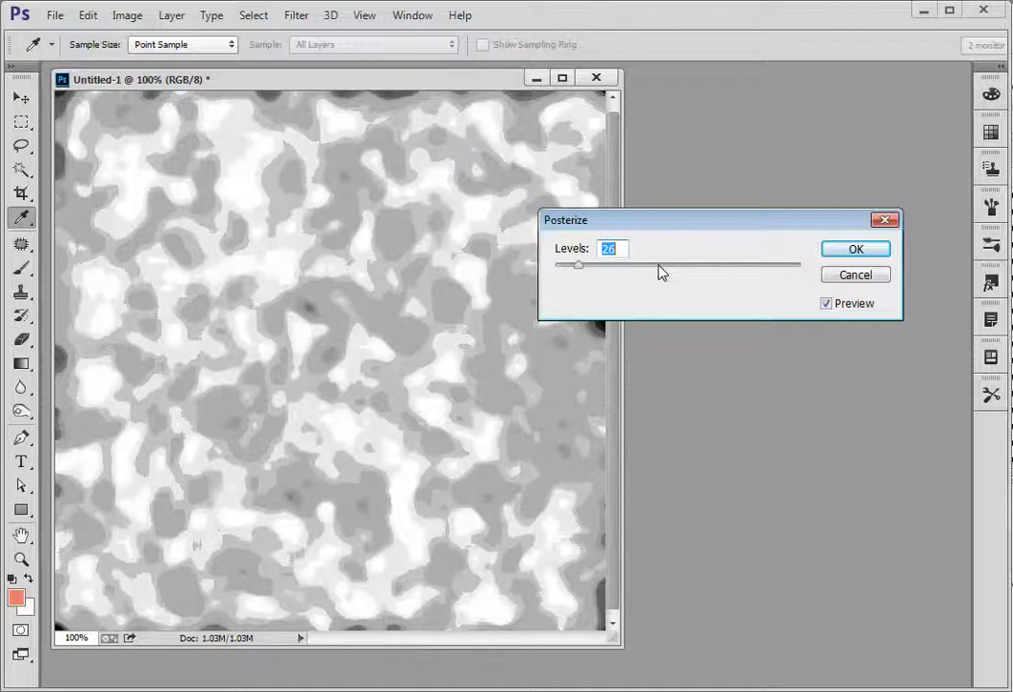
pyautogui.press('Down')
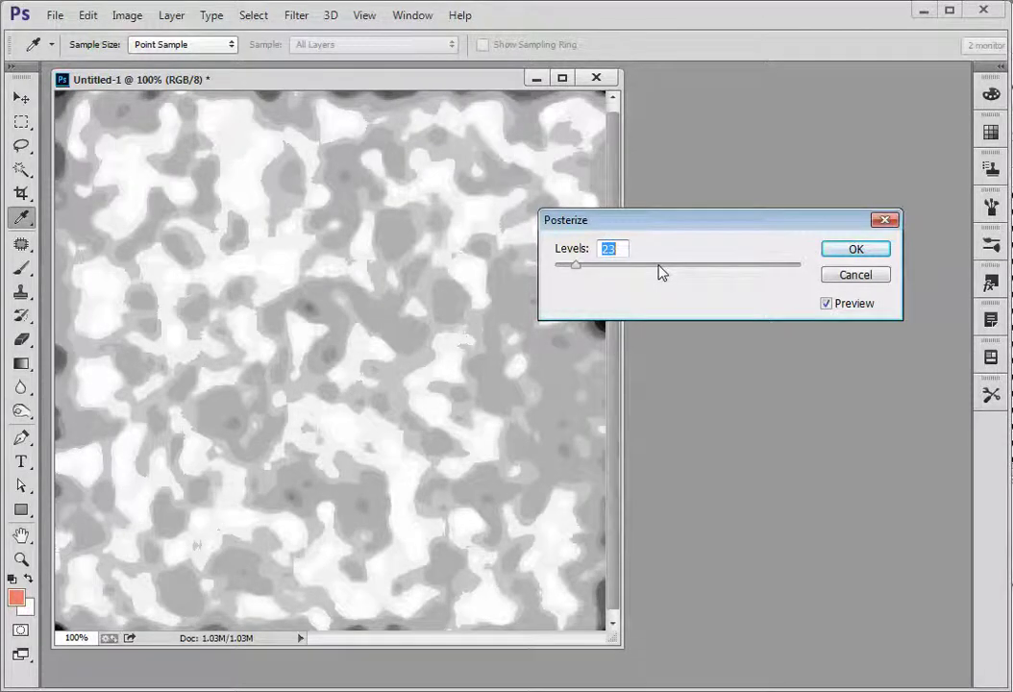
pyautogui.press('Down')
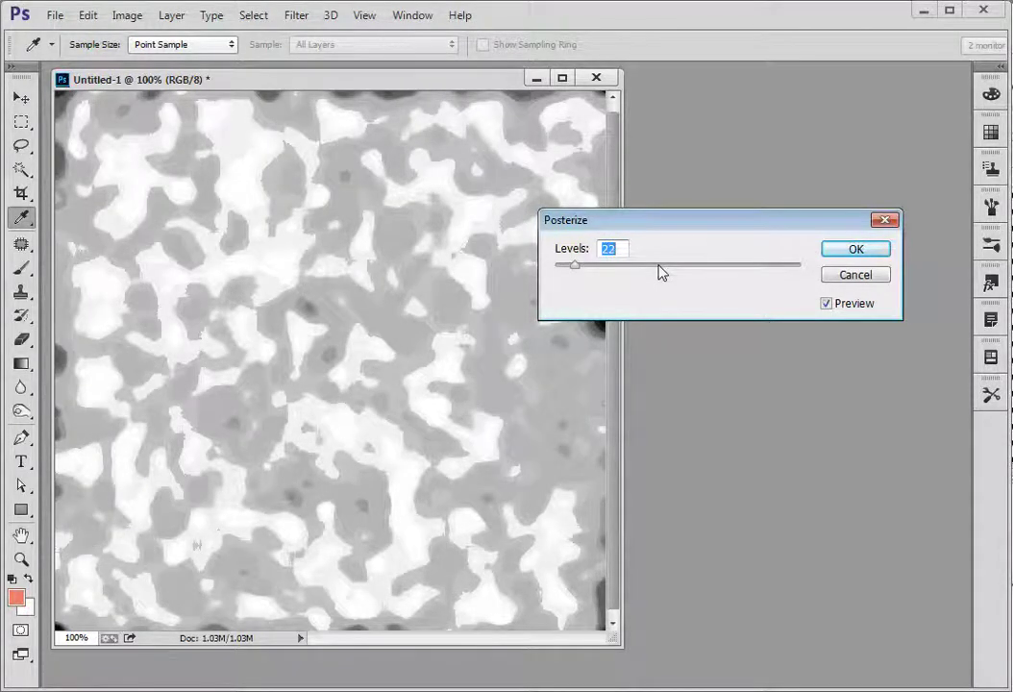
pyautogui.press('Up')
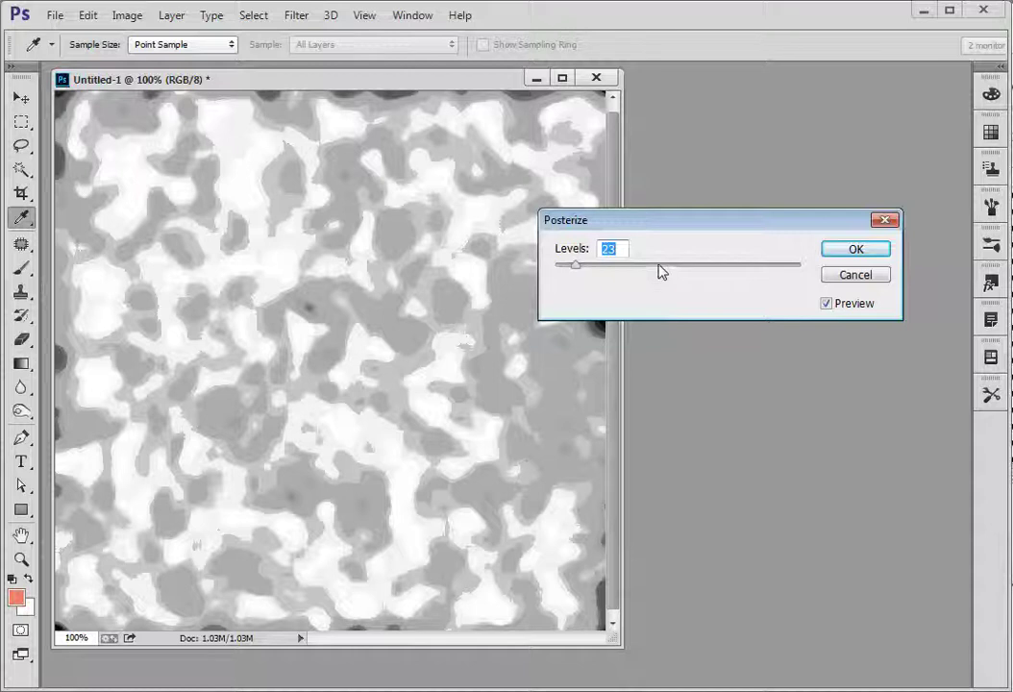
pyautogui.click(855, 250)
pyautogui.press('v')
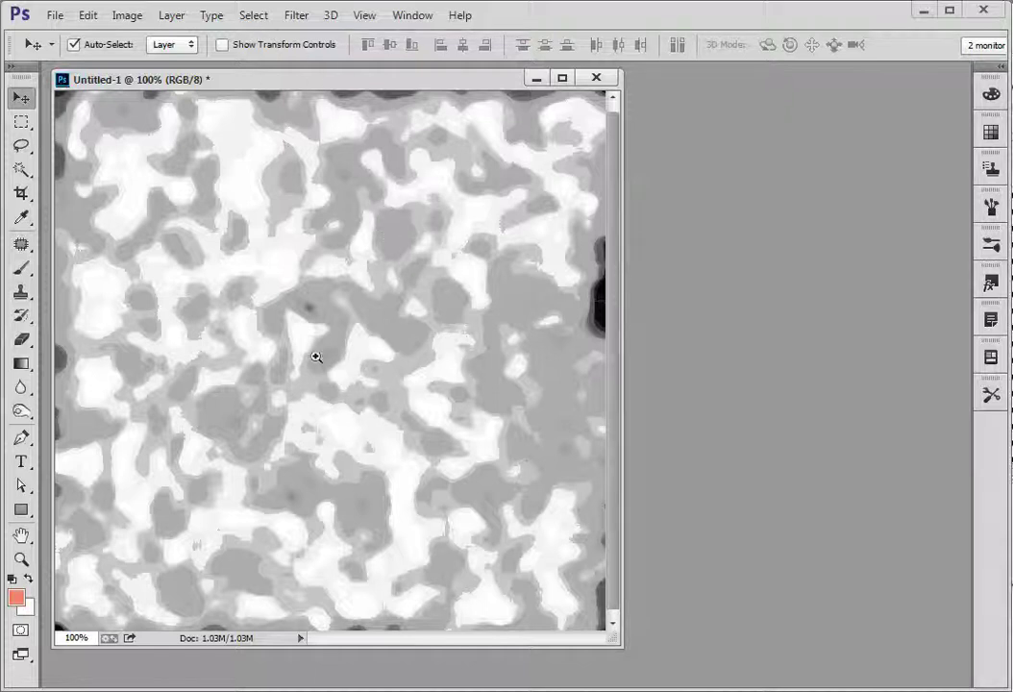
# Step: Zoom in on blob edges near the centre, then zoom back out to 100%
pyautogui.moveTo(326, 354); pyautogui.dragTo(370, 385)
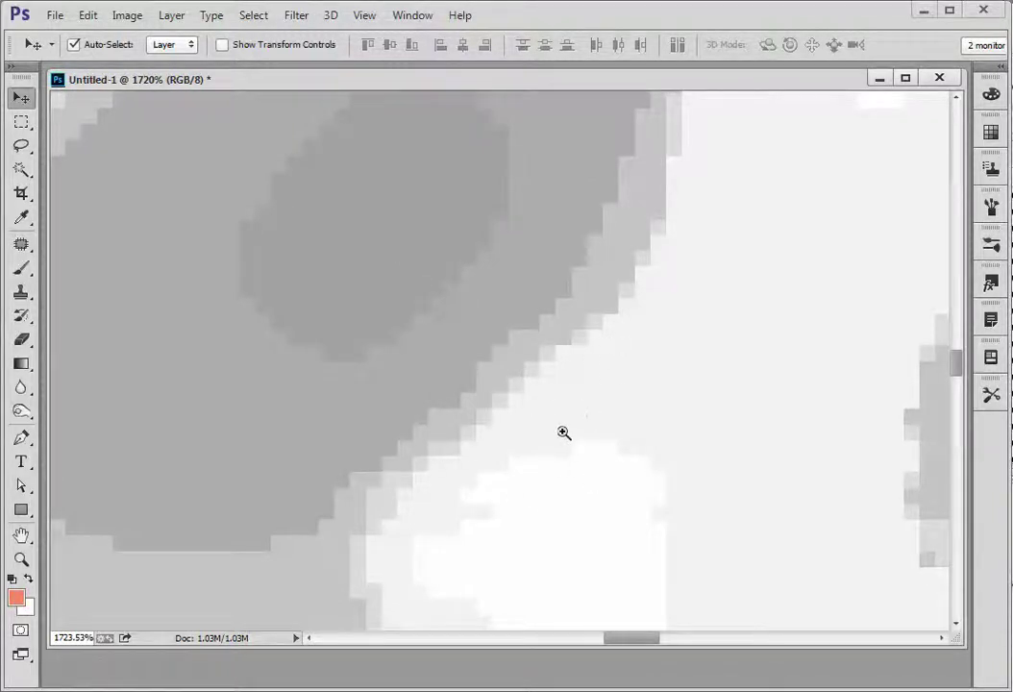
pyautogui.keyDown('alt'); pyautogui.click(499, 386); pyautogui.keyUp('alt')
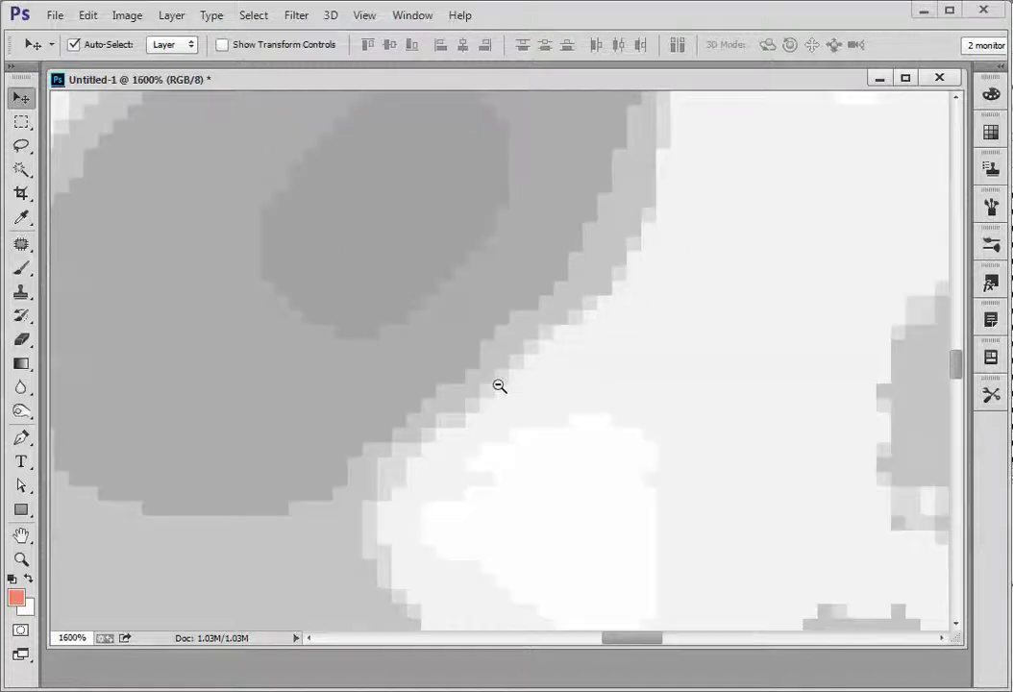
pyautogui.keyDown('alt'); pyautogui.click(480, 378); pyautogui.keyUp('alt')
pyautogui.keyDown('alt'); pyautogui.click(480, 378); pyautogui.keyUp('alt')
pyautogui.keyDown('alt'); pyautogui.click(480, 378); pyautogui.keyUp('alt')
pyautogui.keyDown('alt'); pyautogui.click(480, 378); pyautogui.keyUp('alt')
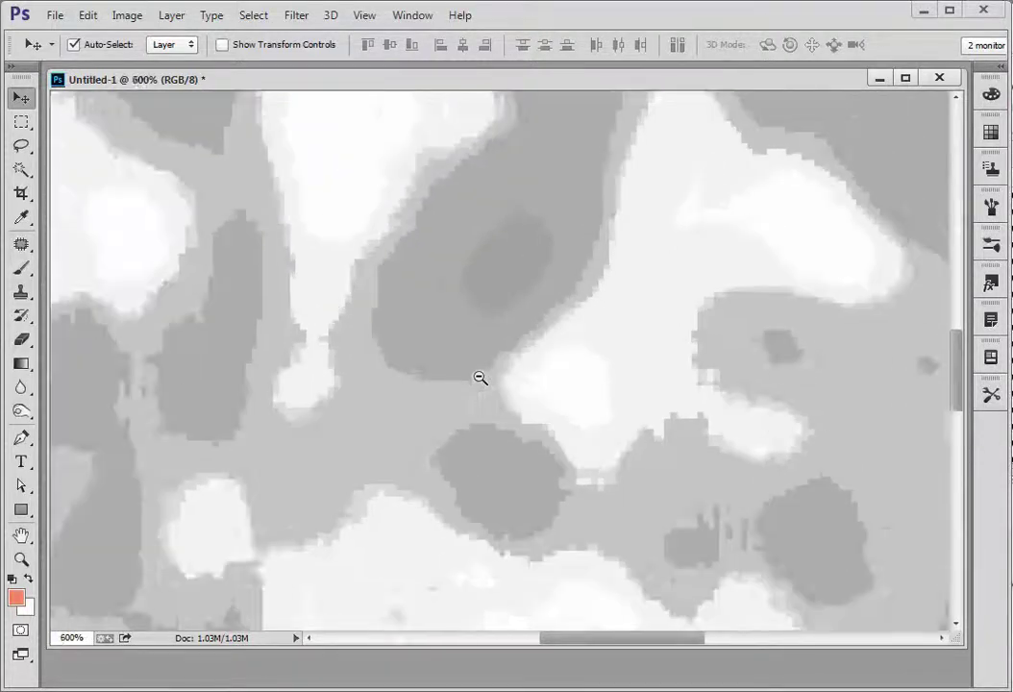
pyautogui.keyDown('alt'); pyautogui.click(479, 378); pyautogui.keyUp('alt')
pyautogui.keyDown('alt'); pyautogui.click(478, 378); pyautogui.keyUp('alt')
pyautogui.keyDown('alt'); pyautogui.click(474, 372); pyautogui.keyUp('alt')
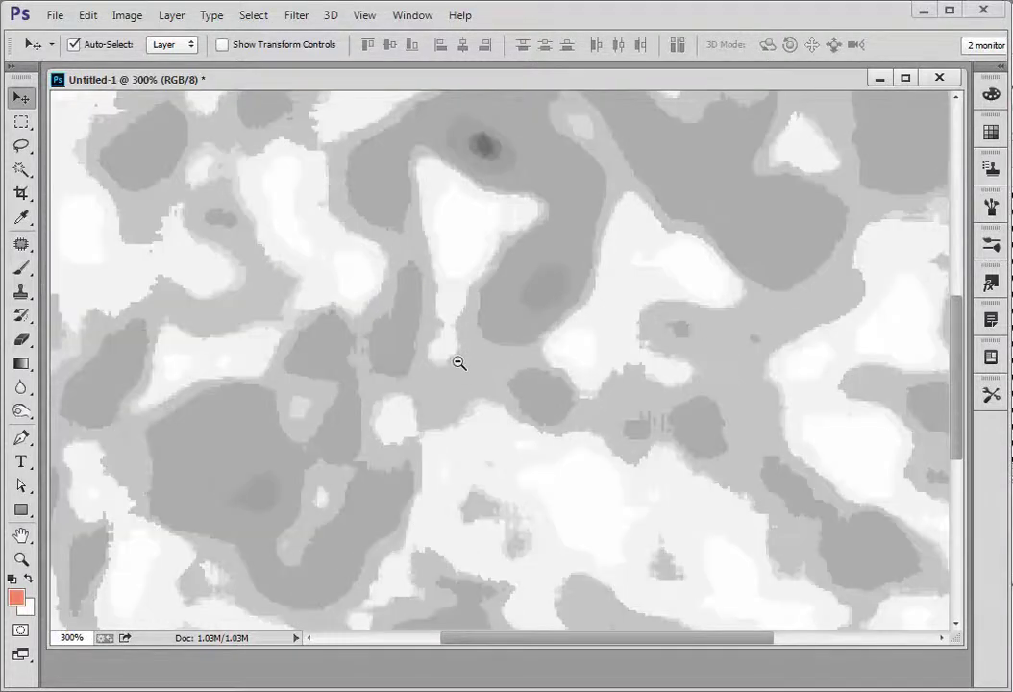
pyautogui.keyDown('alt'); pyautogui.click(461, 363); pyautogui.keyUp('alt')
pyautogui.keyDown('alt'); pyautogui.click(461, 362); pyautogui.keyUp('alt')
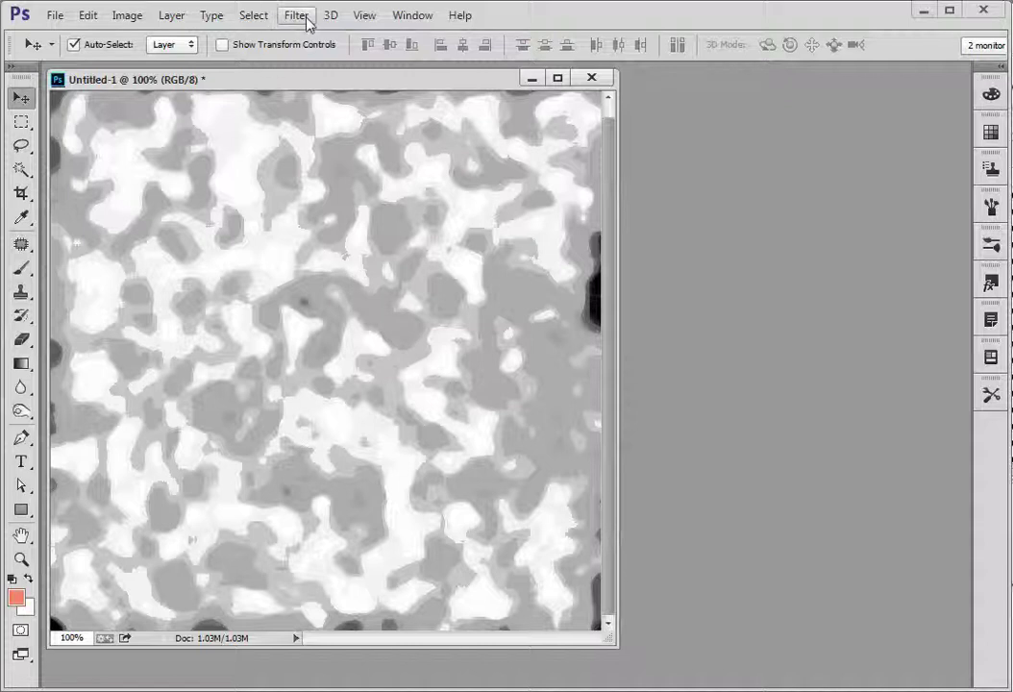
# Step: Apply Dust & Scratches with a 9-pixel radius and threshold 0 to round the blotches
pyautogui.click(128, 16)
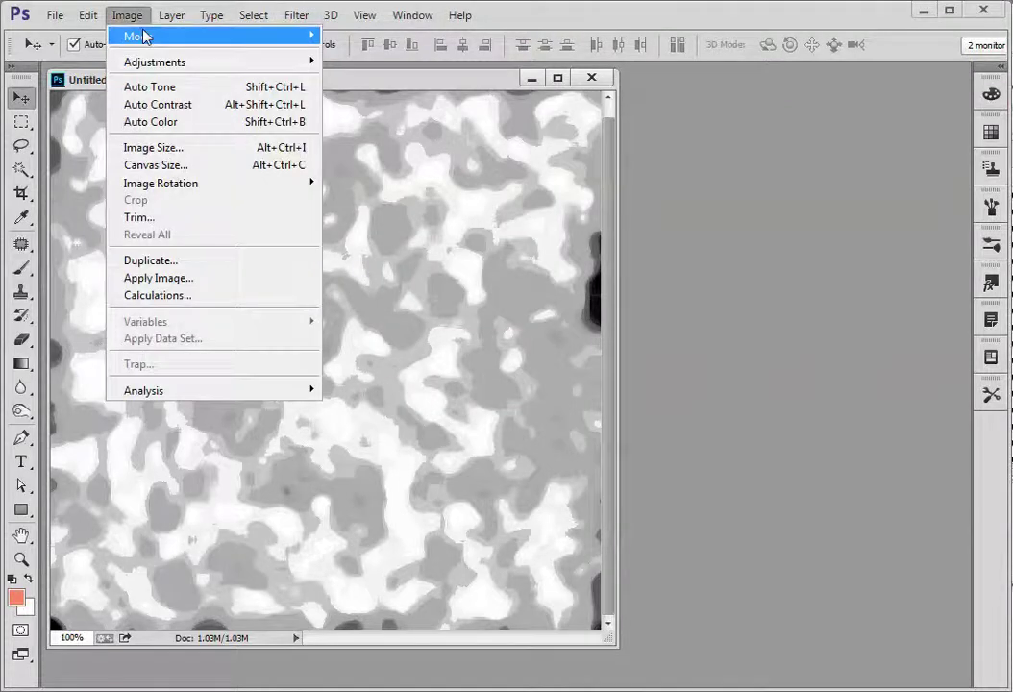
pyautogui.moveTo(272, 64)
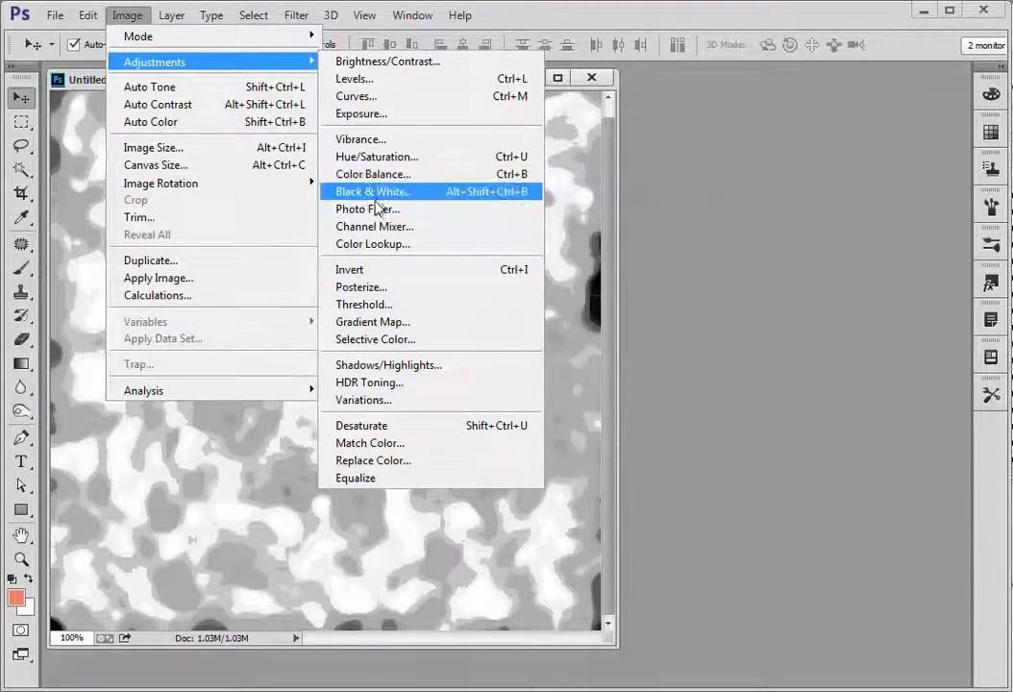
pyautogui.moveTo(190, 15)
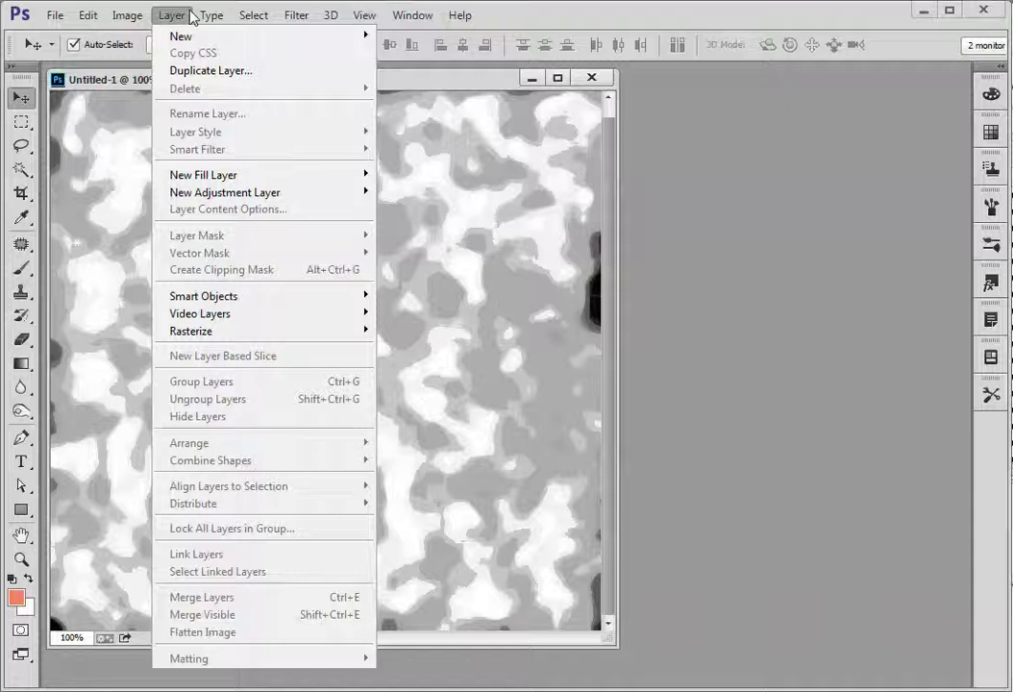
pyautogui.moveTo(295, 17)
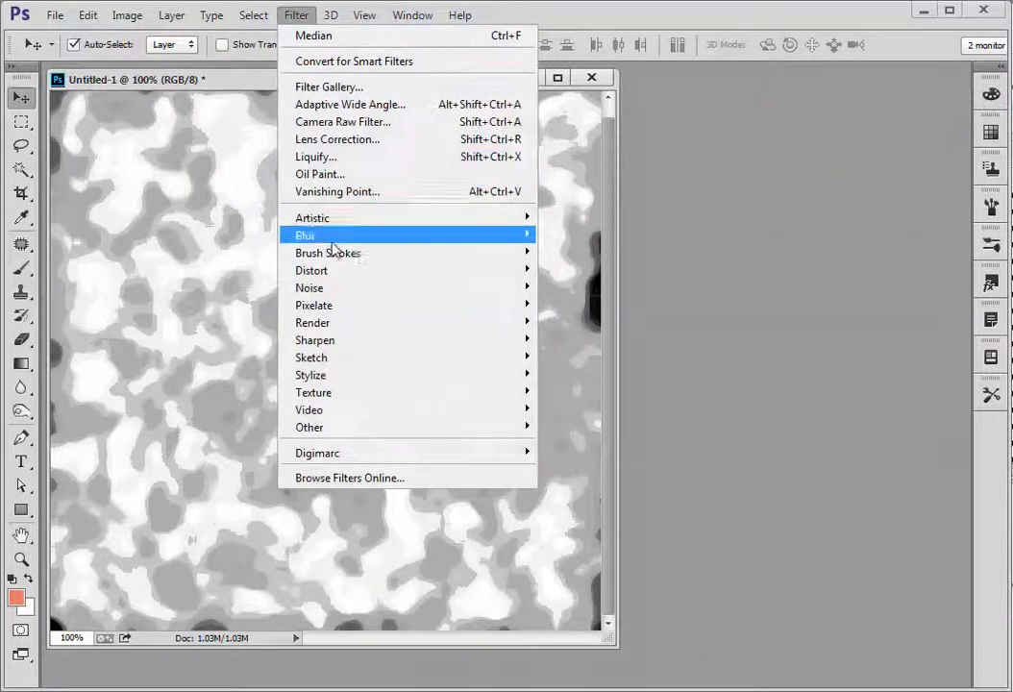
pyautogui.moveTo(358, 289)
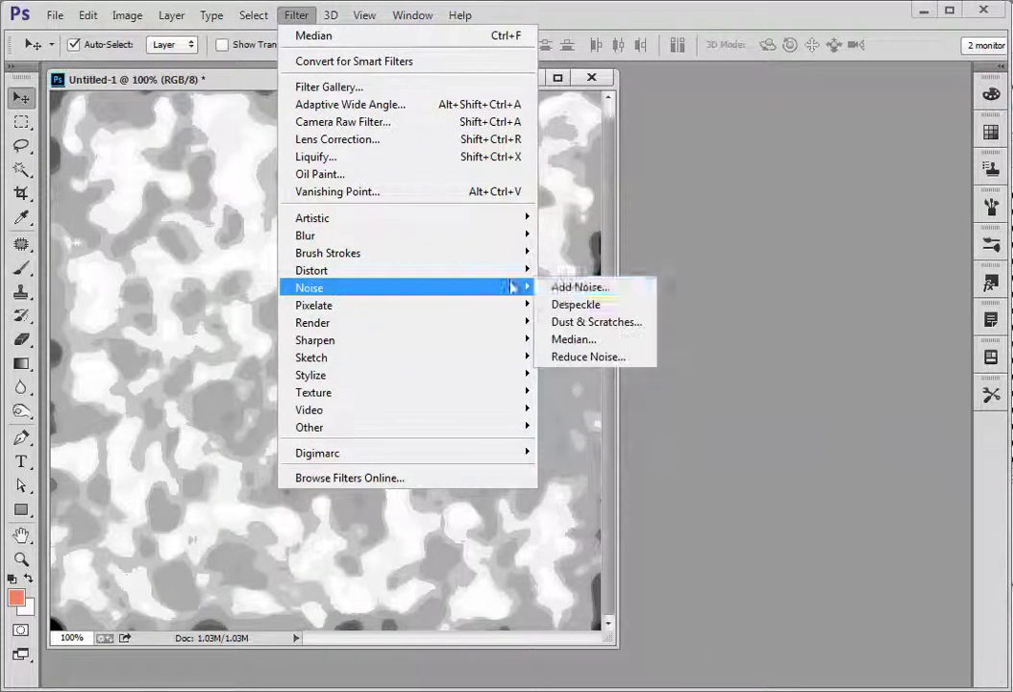
pyautogui.click(596, 322)
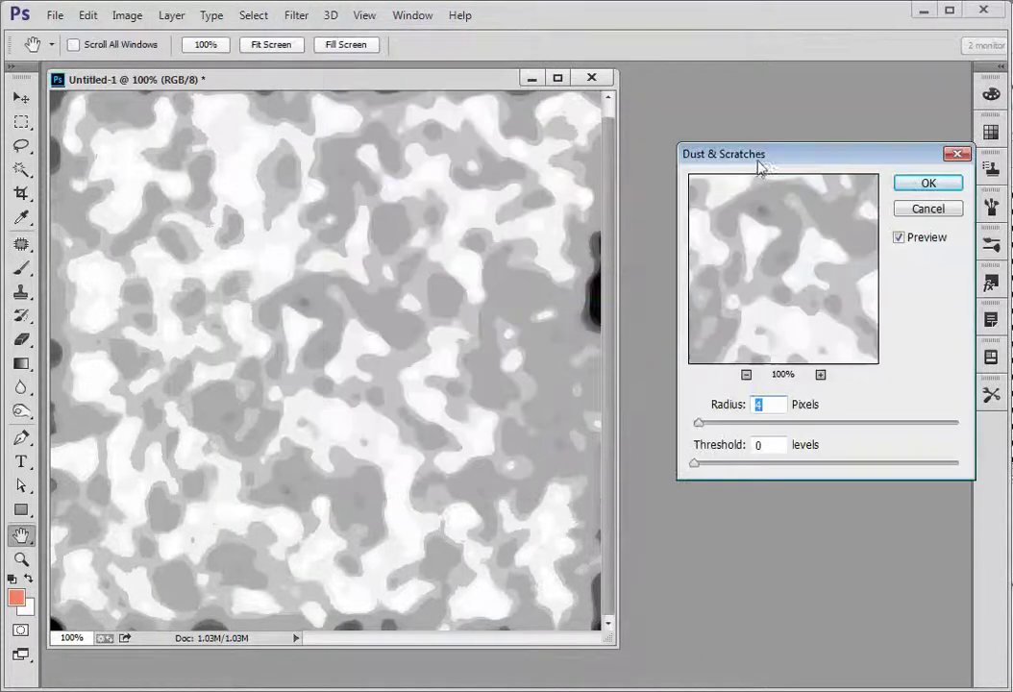
pyautogui.moveTo(760, 166); pyautogui.dragTo(632, 169)
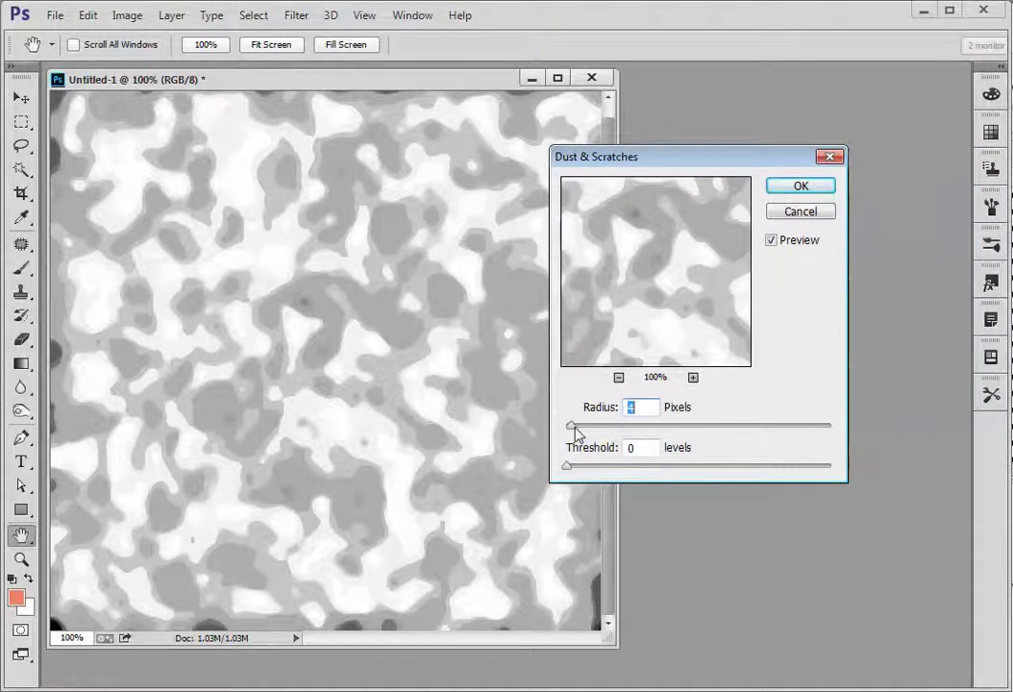
pyautogui.moveTo(571, 426); pyautogui.dragTo(615, 431)
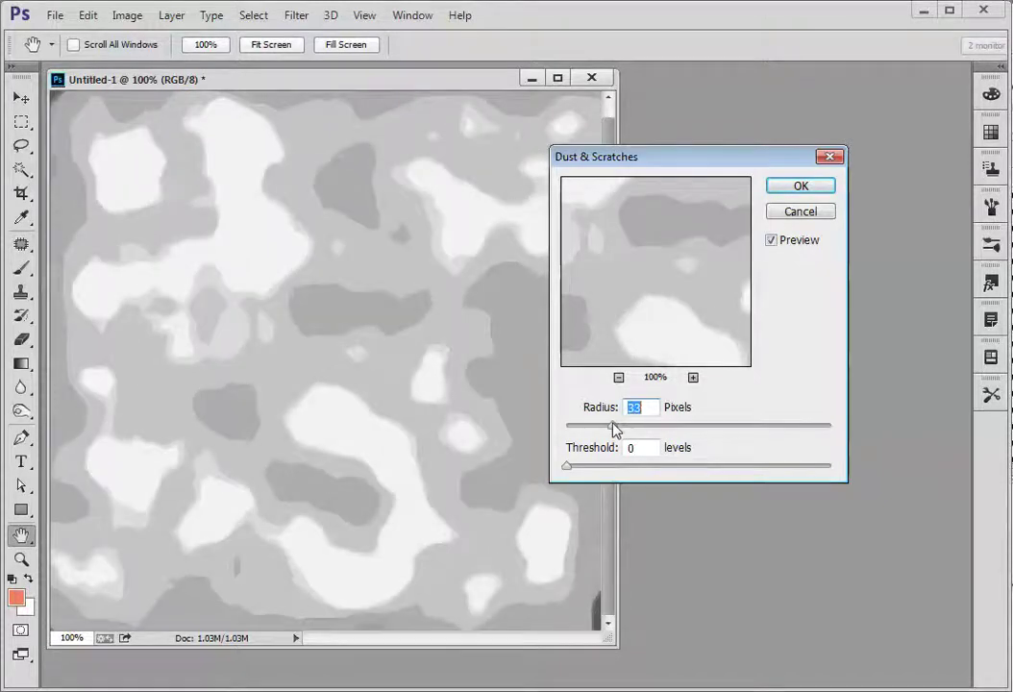
pyautogui.moveTo(613, 430); pyautogui.dragTo(579, 430)
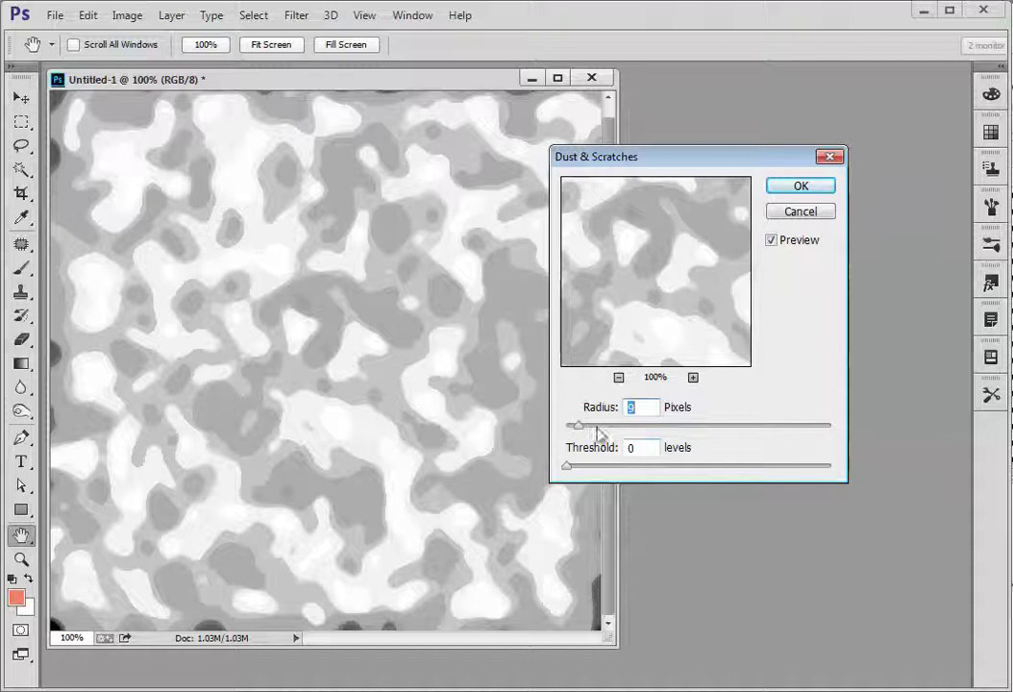
pyautogui.click(812, 188)
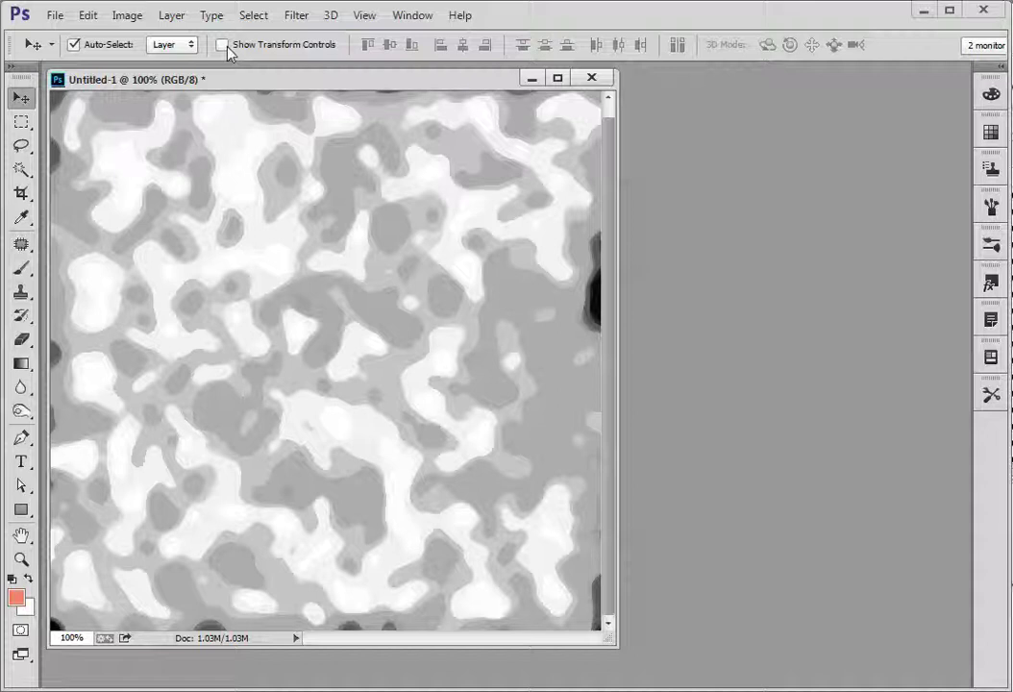
# Step: Apply Levels with black input 159, gamma 0.60 and white 255 for higher contrast
pyautogui.click(127, 15)
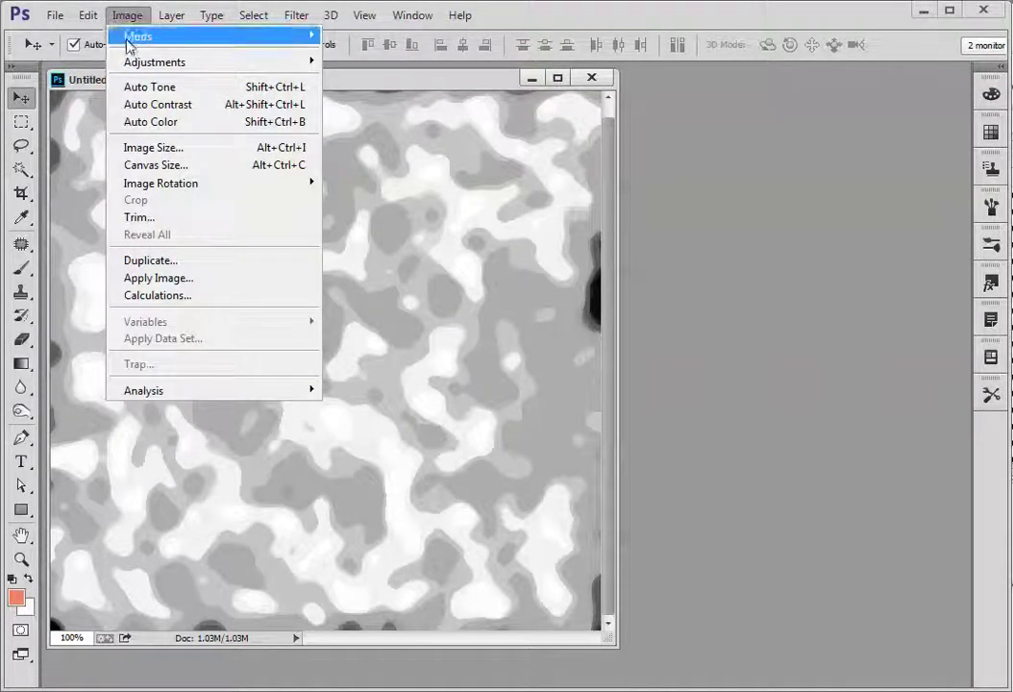
pyautogui.moveTo(182, 62)
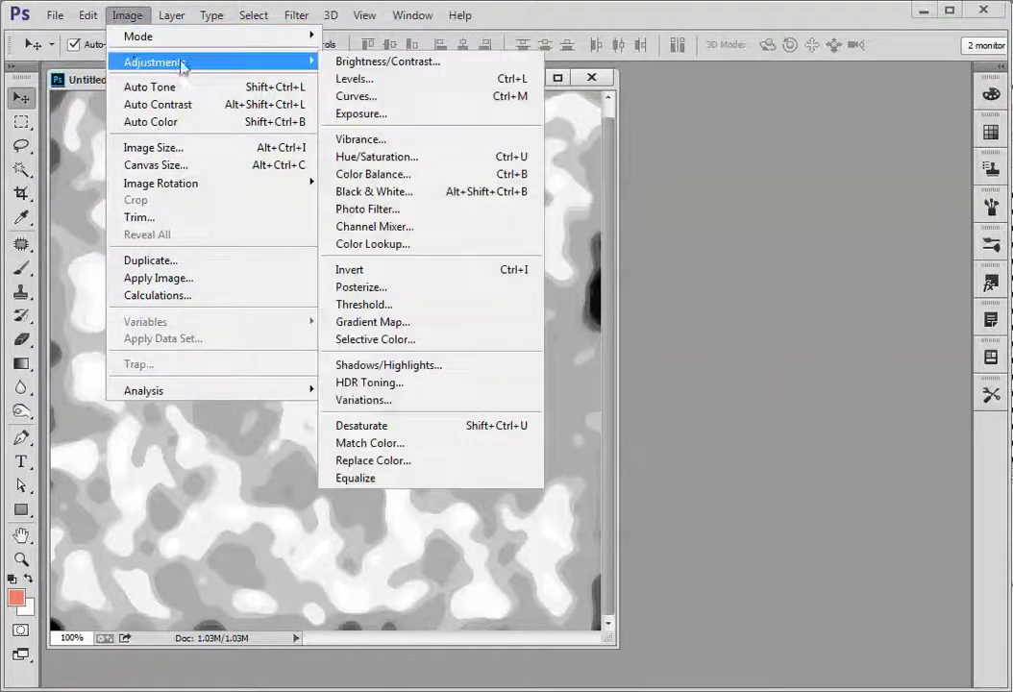
pyautogui.click(355, 80)
pyautogui.moveTo(688, 150); pyautogui.dragTo(623, 168)
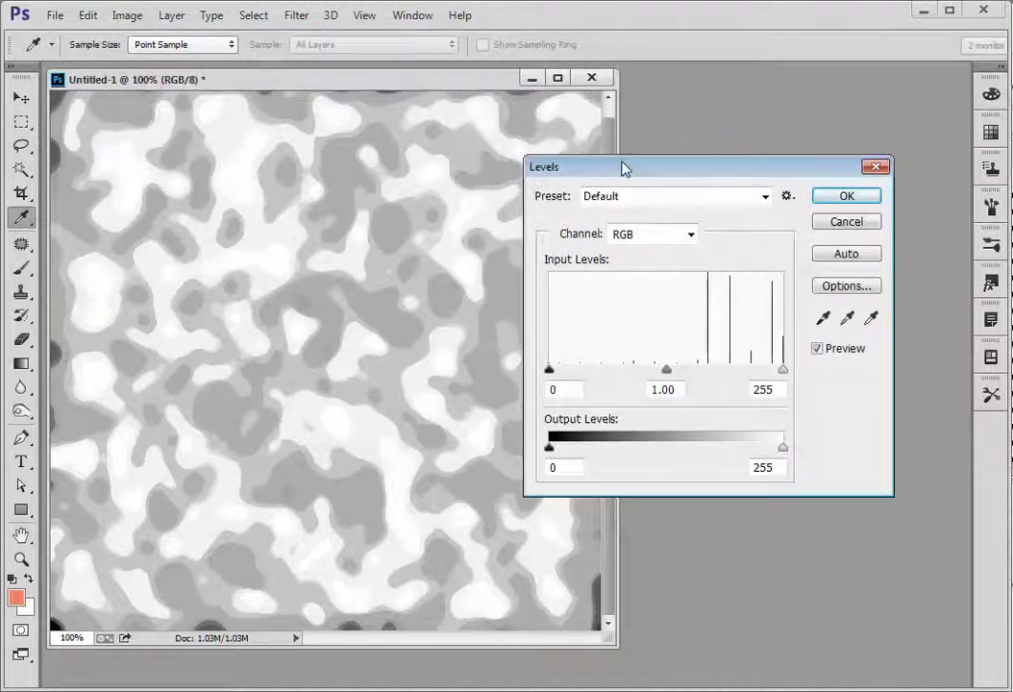
pyautogui.moveTo(549, 370); pyautogui.dragTo(833, 375)
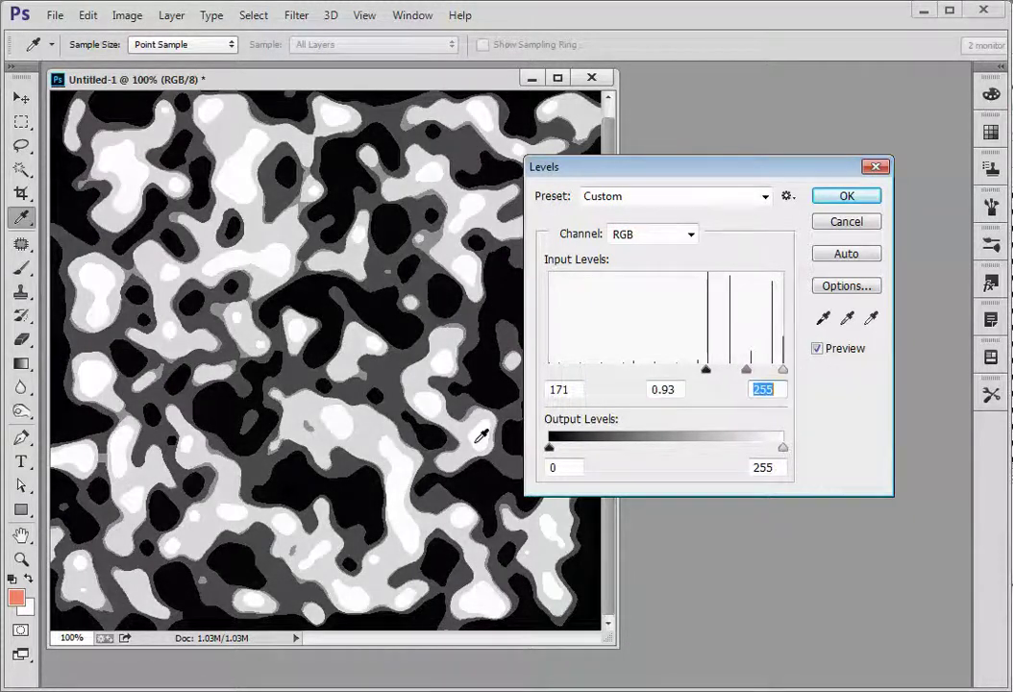
pyautogui.moveTo(749, 375); pyautogui.dragTo(757, 373)
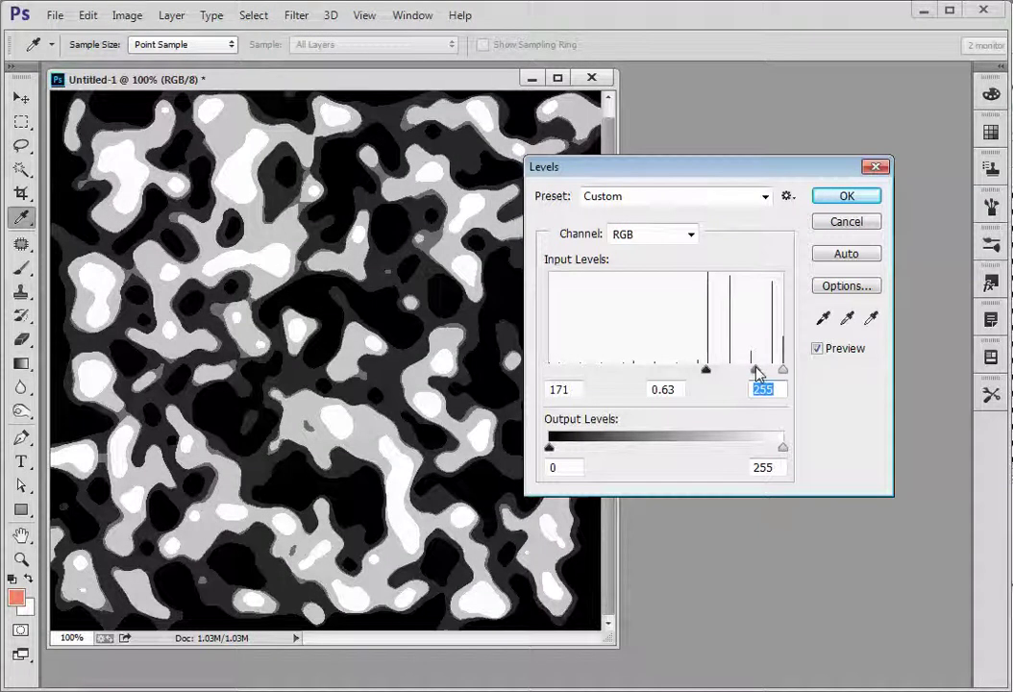
pyautogui.hotkey('shift', 'Tab')
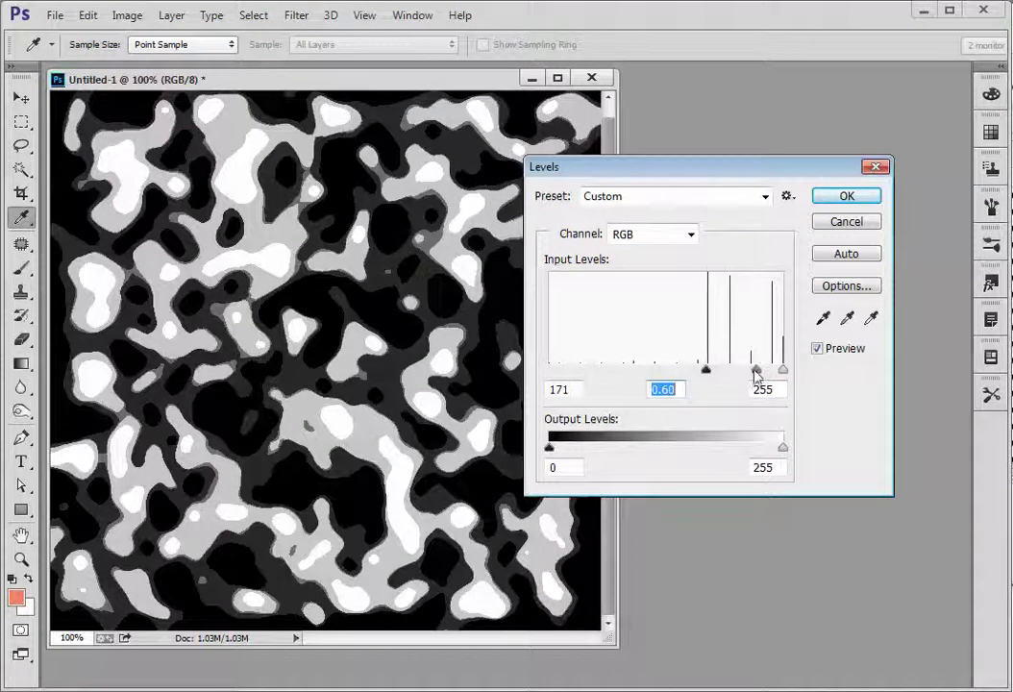
pyautogui.moveTo(706, 370); pyautogui.dragTo(697, 380)
pyautogui.click(565, 388)
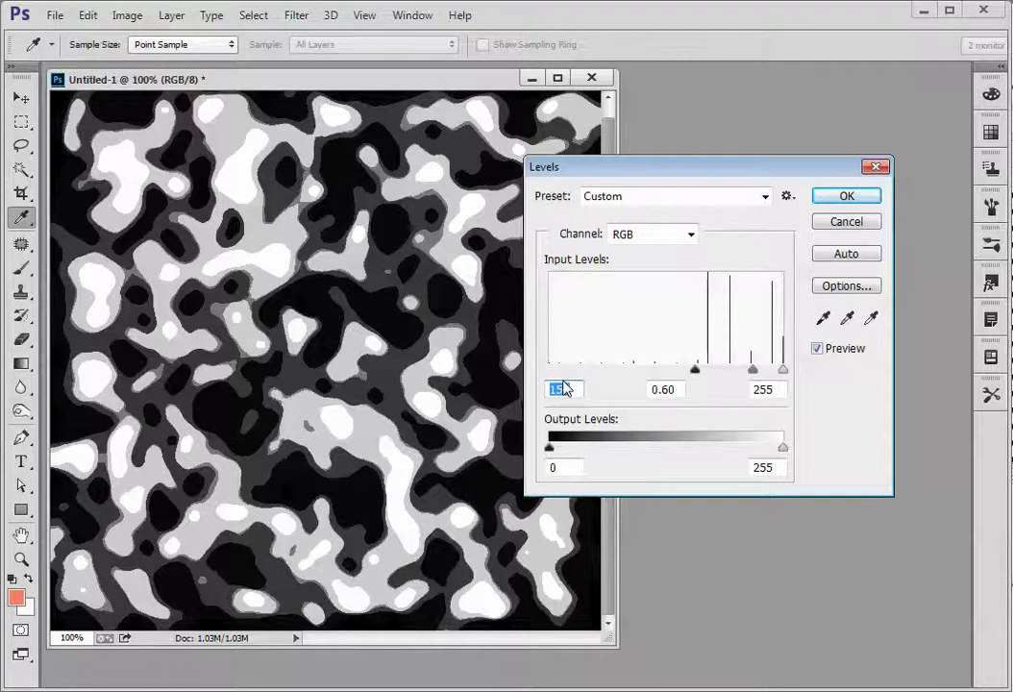
pyautogui.click(847, 199)
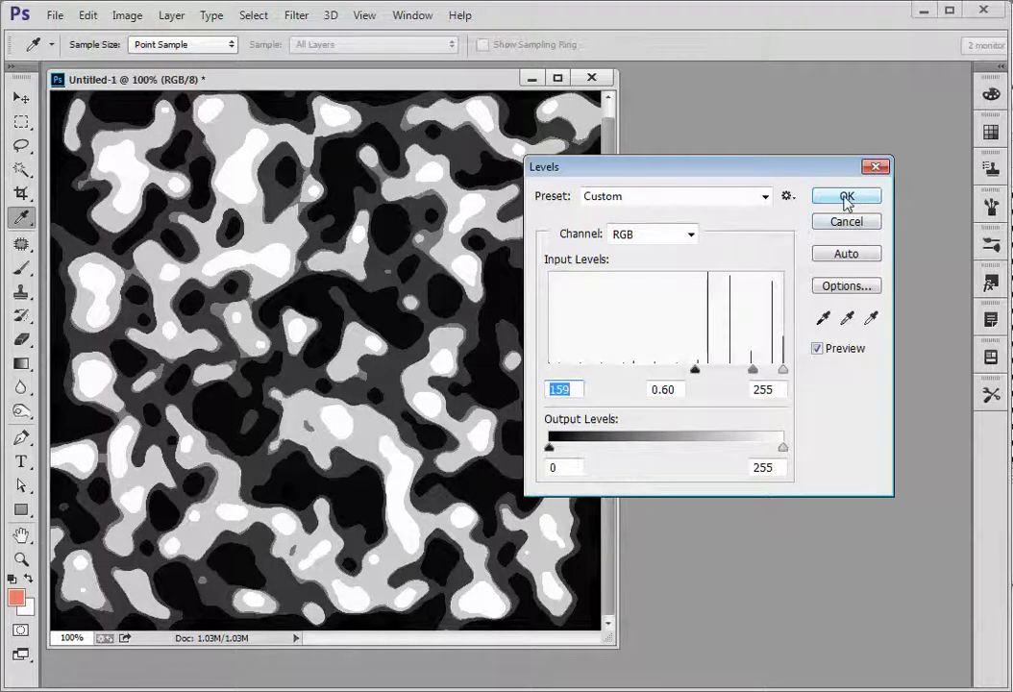
pyautogui.press('v')
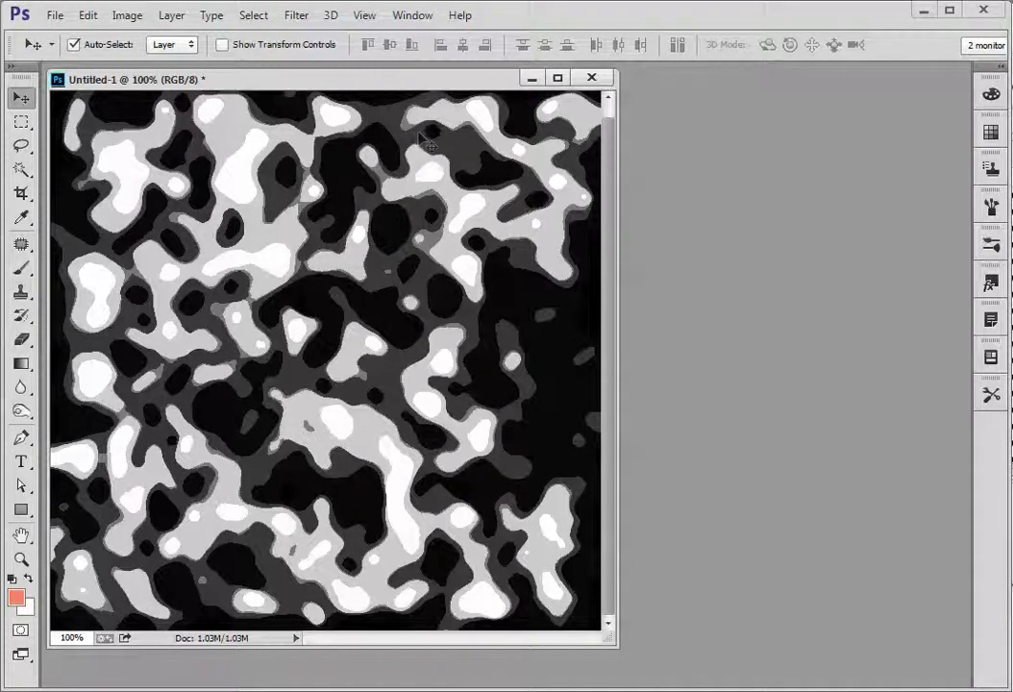
pyautogui.click(129, 15)
pyautogui.moveTo(135, 36)
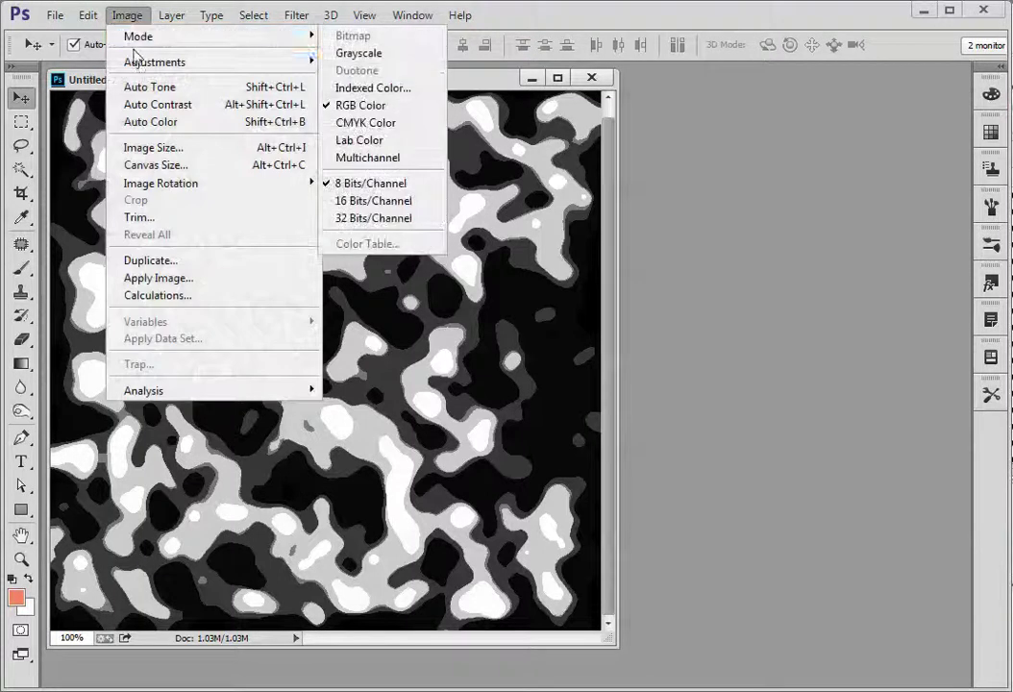
pyautogui.moveTo(135, 59)
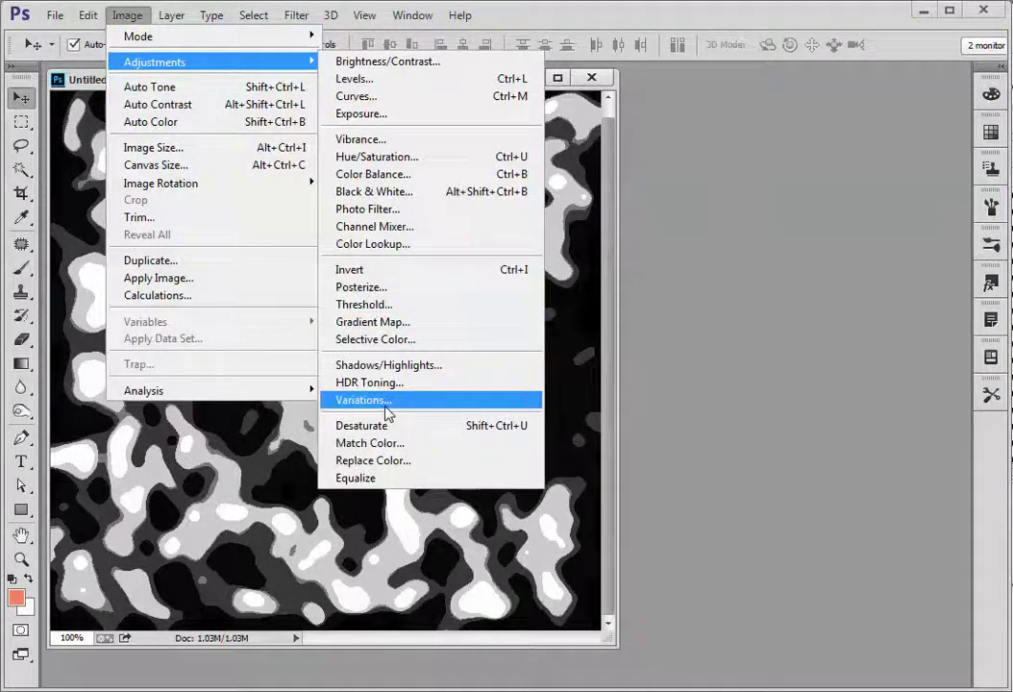
pyautogui.click(371, 305)
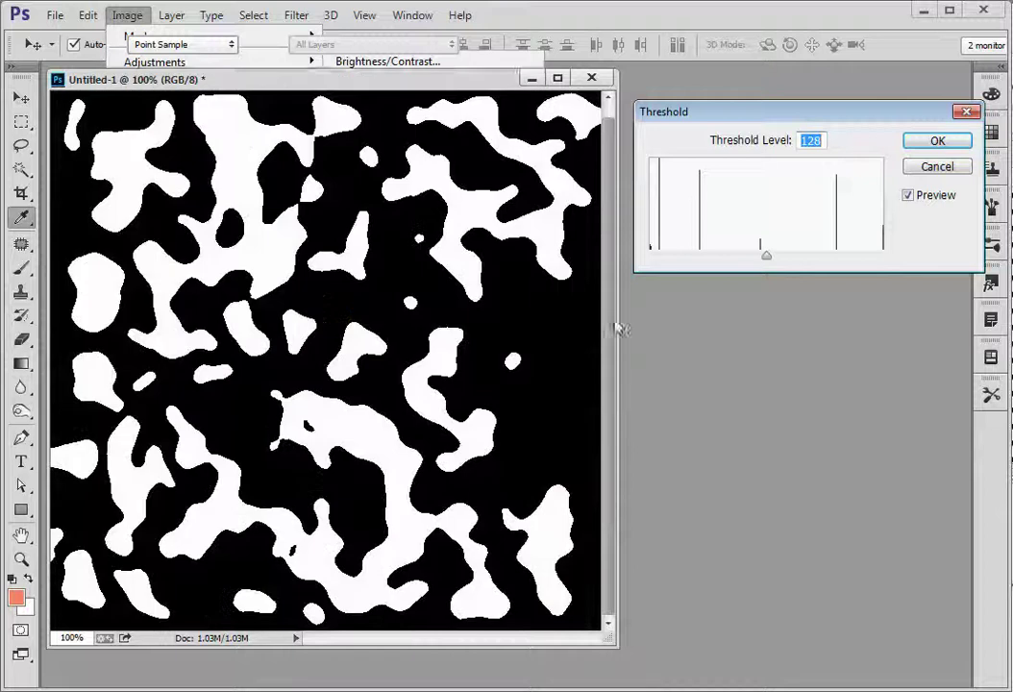
pyautogui.moveTo(769, 260); pyautogui.dragTo(739, 263)
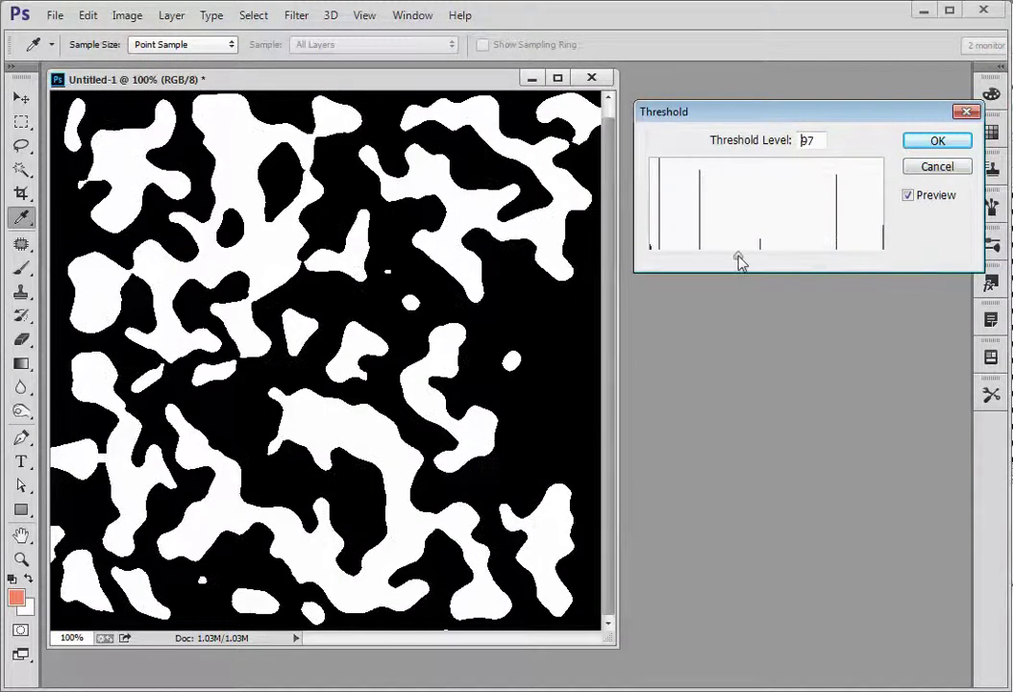
pyautogui.click(918, 171)
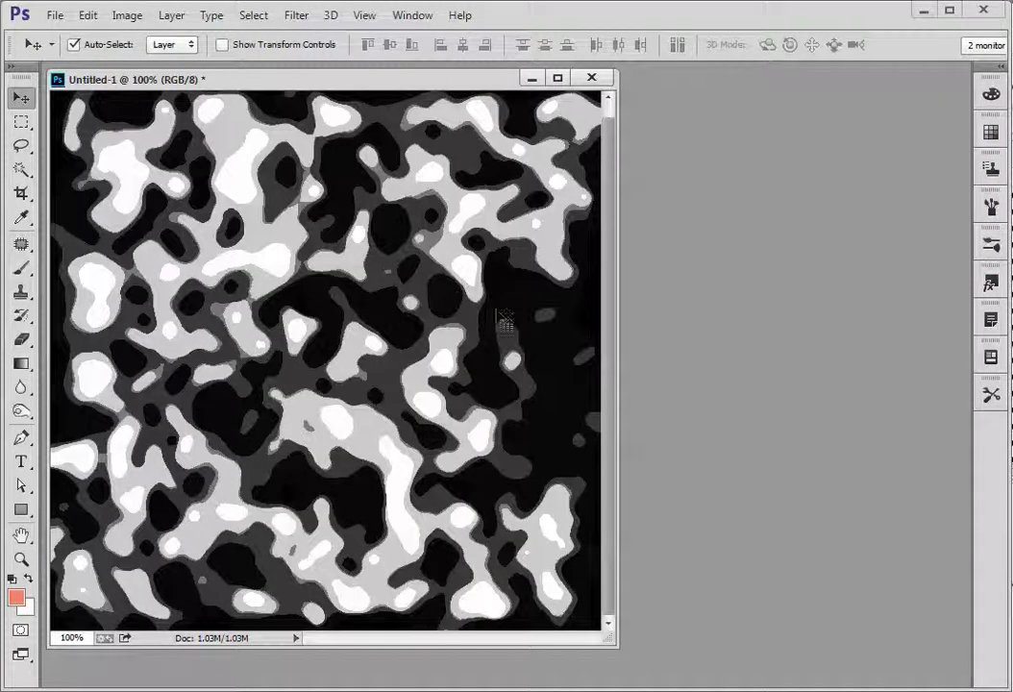